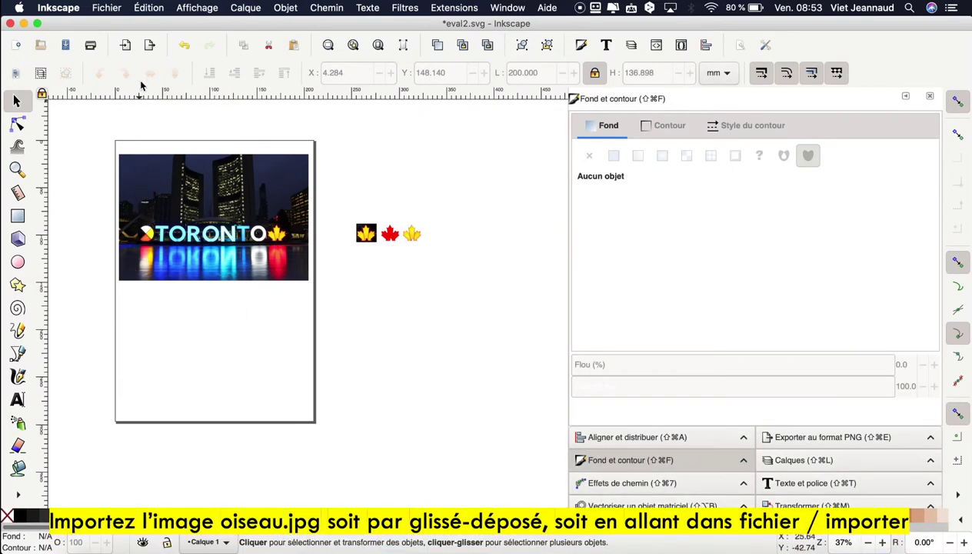
Choose oiseau.jpg from the photos folder for import, reaching its jpeg import options.
left_click(117, 10)
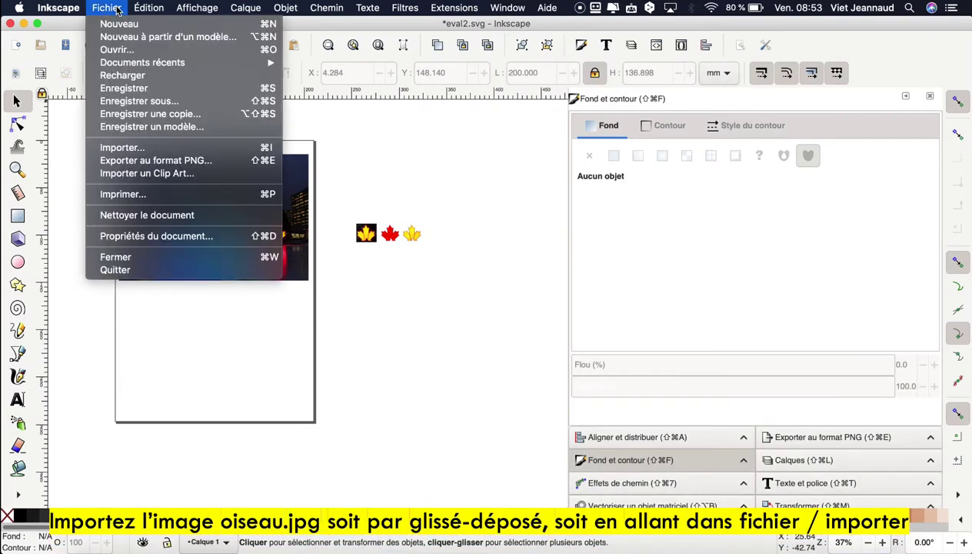
left_click(158, 151)
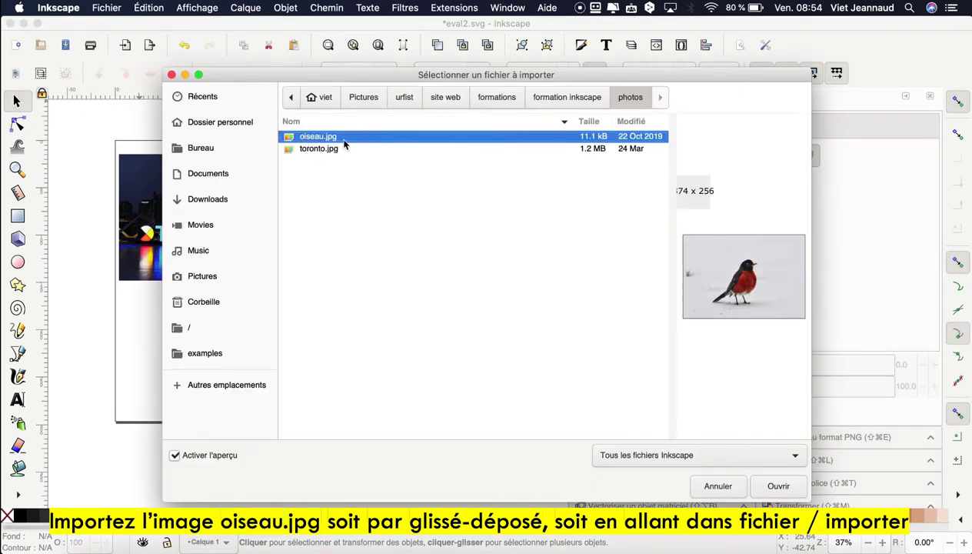
left_click(766, 486)
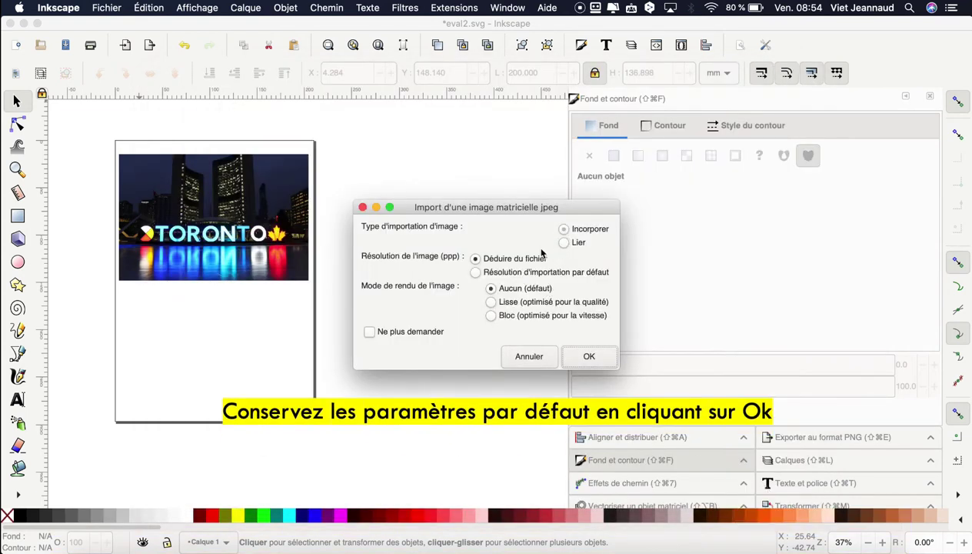
Import the robin photo with default settings and compare its width with the Toronto image.
left_click(589, 358)
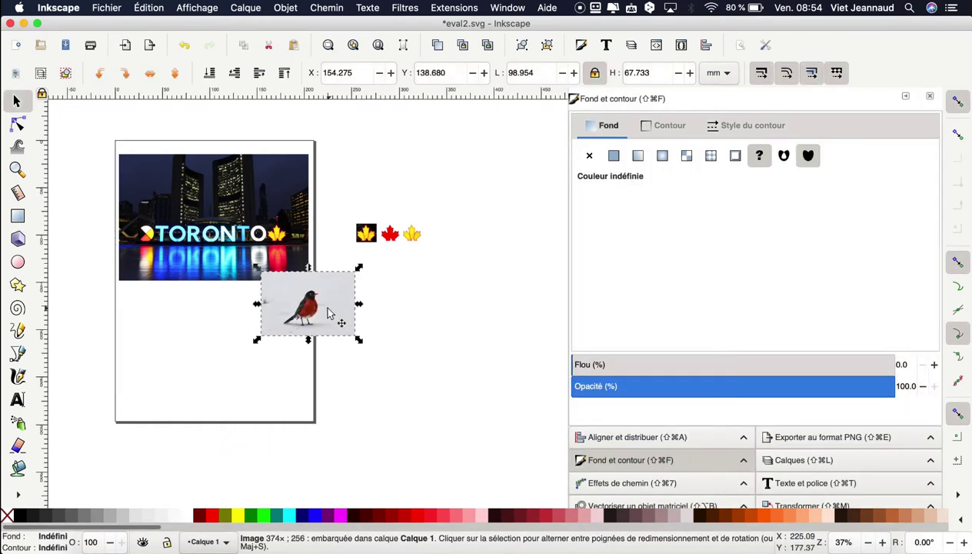
left_click_drag(326, 309, 255, 349)
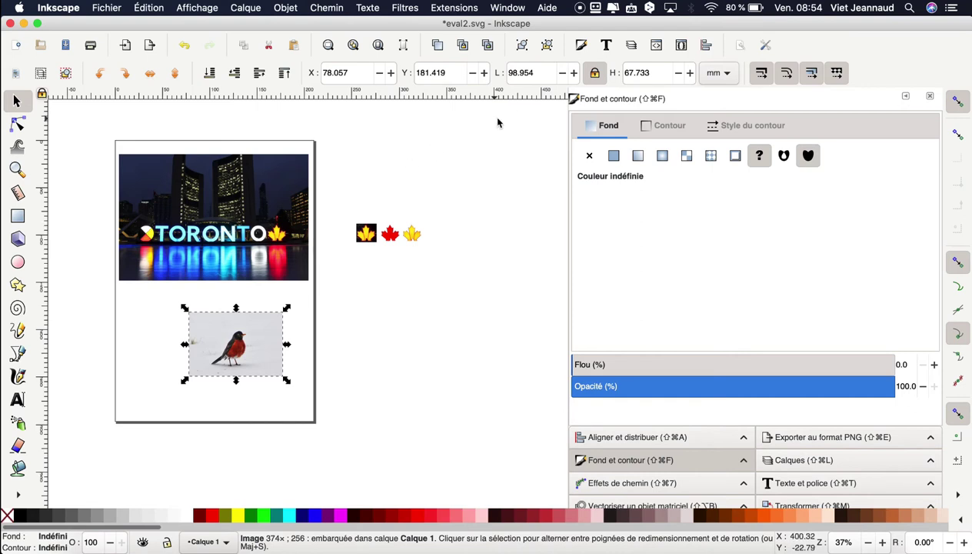
left_click_drag(545, 74, 505, 74)
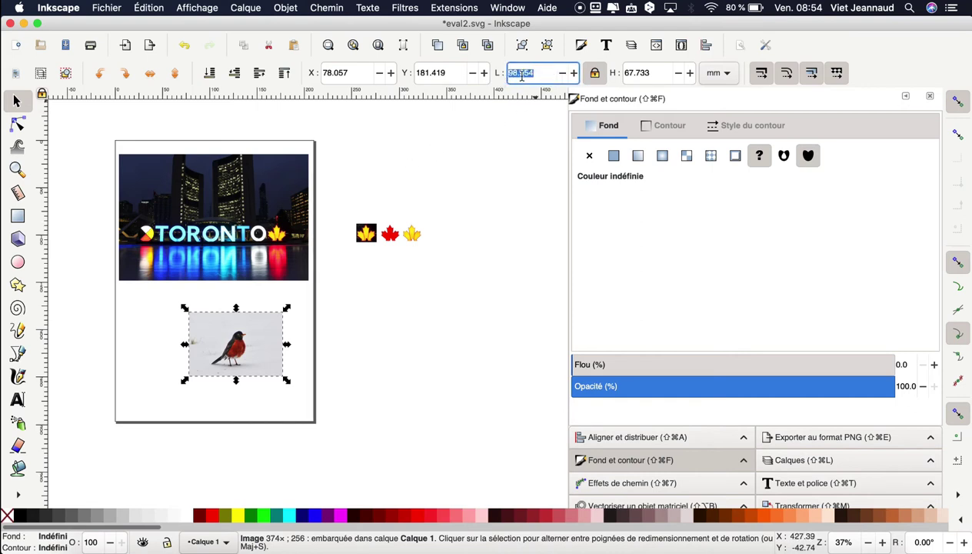
left_click(234, 184)
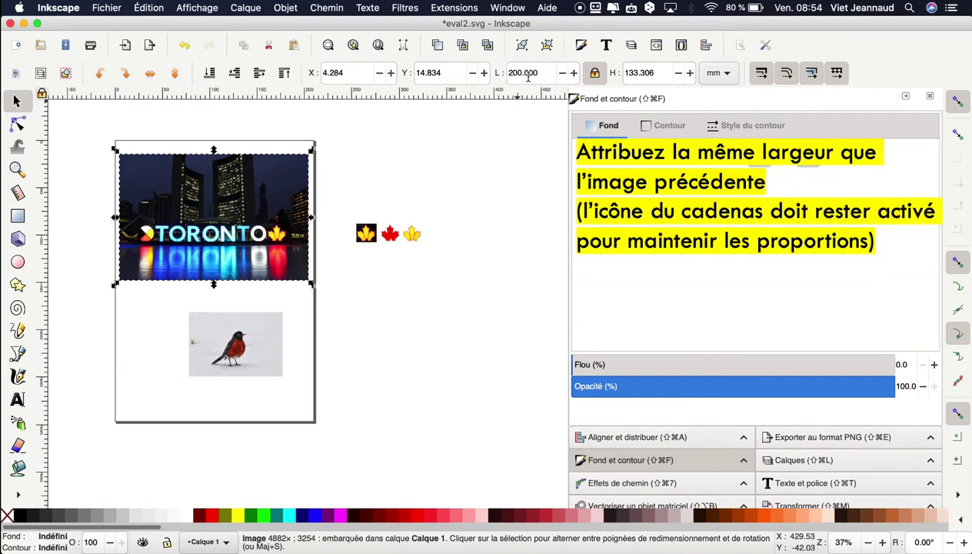
left_click(230, 349)
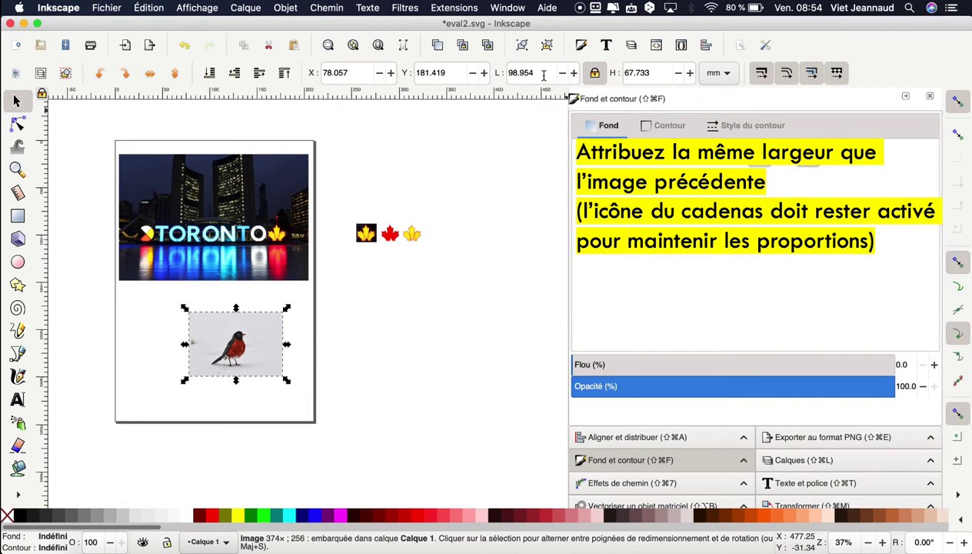
Resize the robin photo to 200 mm wide and snap it directly beneath the Toronto image.
left_click_drag(542, 72, 509, 72)
type("200")
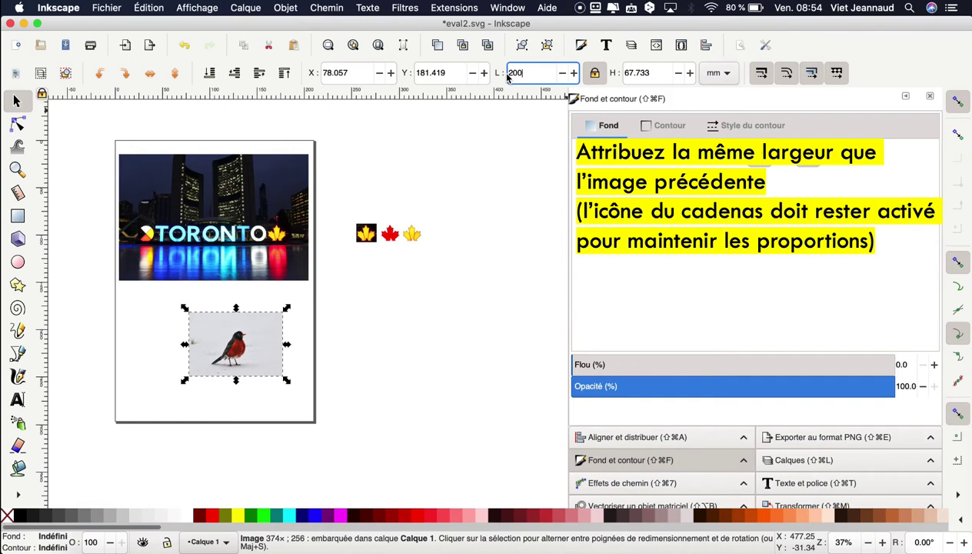
key("Return")
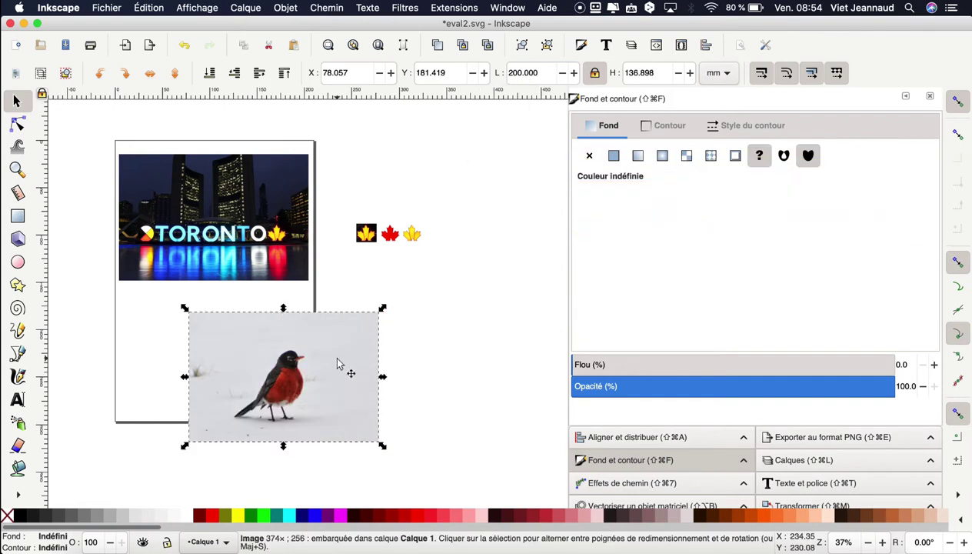
left_click_drag(337, 363, 268, 339)
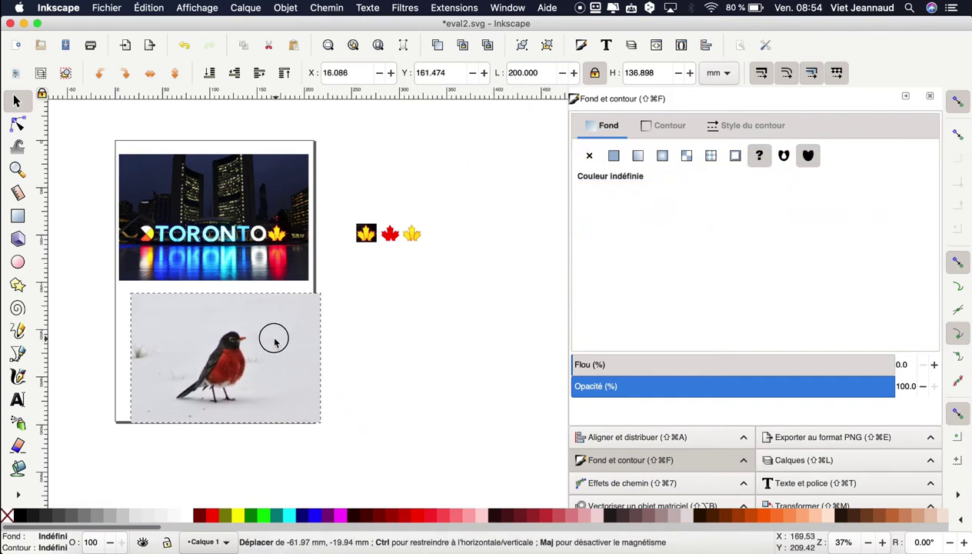
left_click_drag(267, 339, 266, 339)
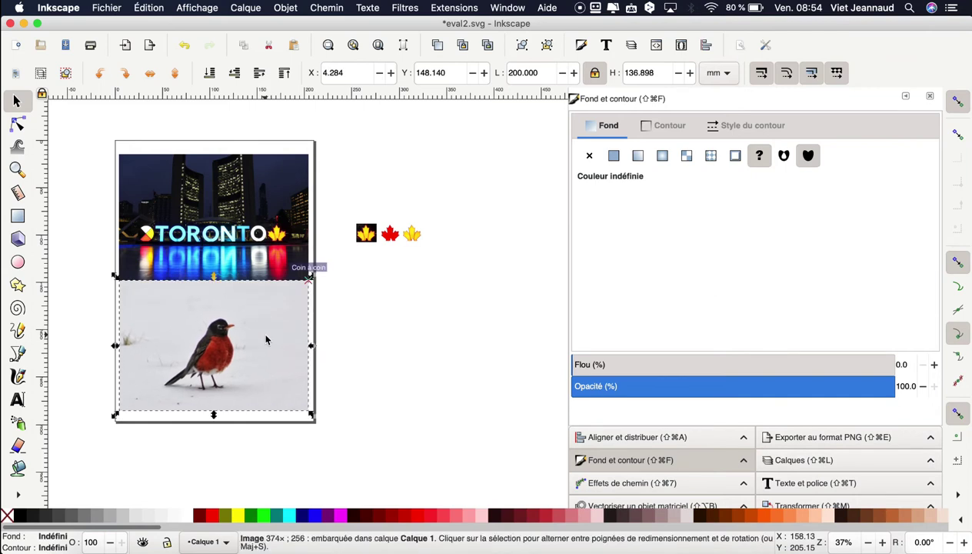
left_click(390, 341)
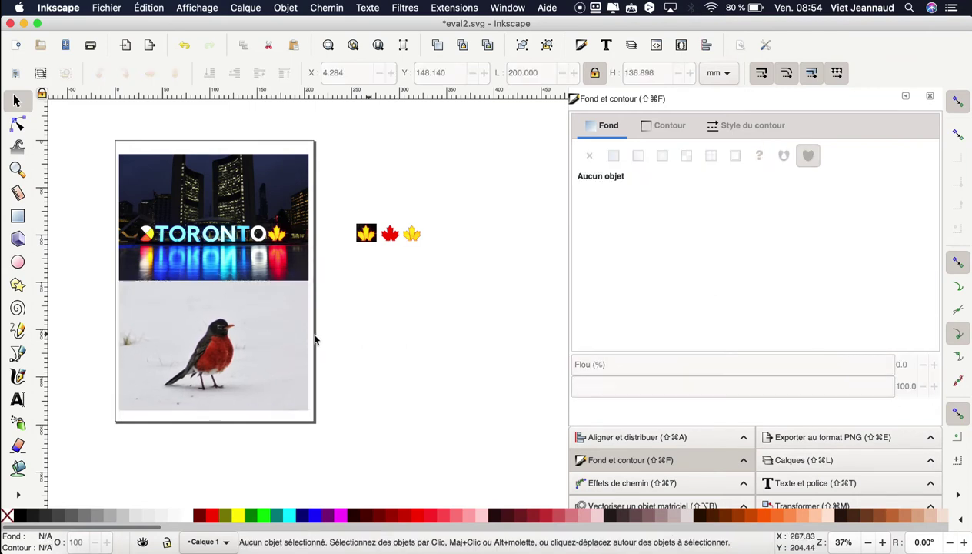
Trace the robin photo using Multiple scans in Couleurs mode with 8 scans.
scroll(221, 396, "left", 2)
scroll(256, 386, "left", 1)
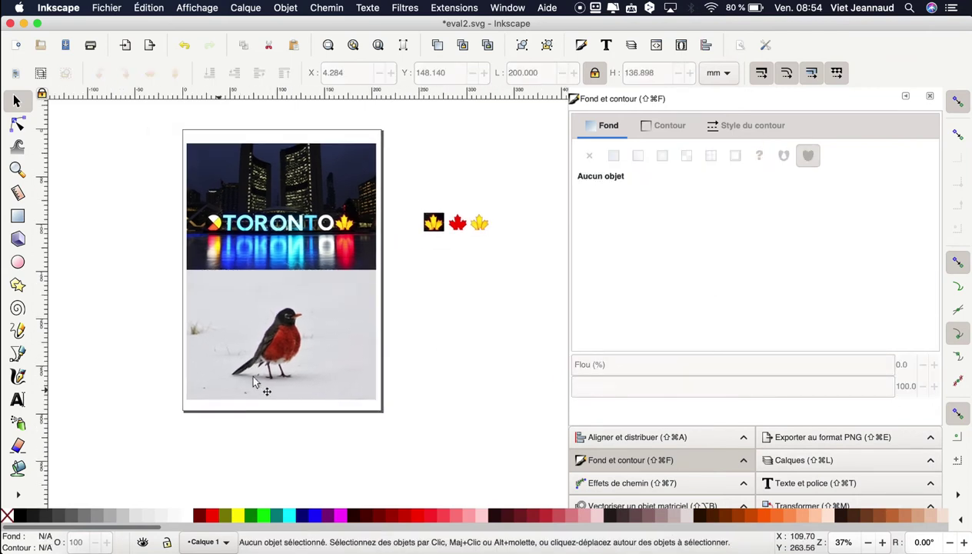
left_click(306, 334)
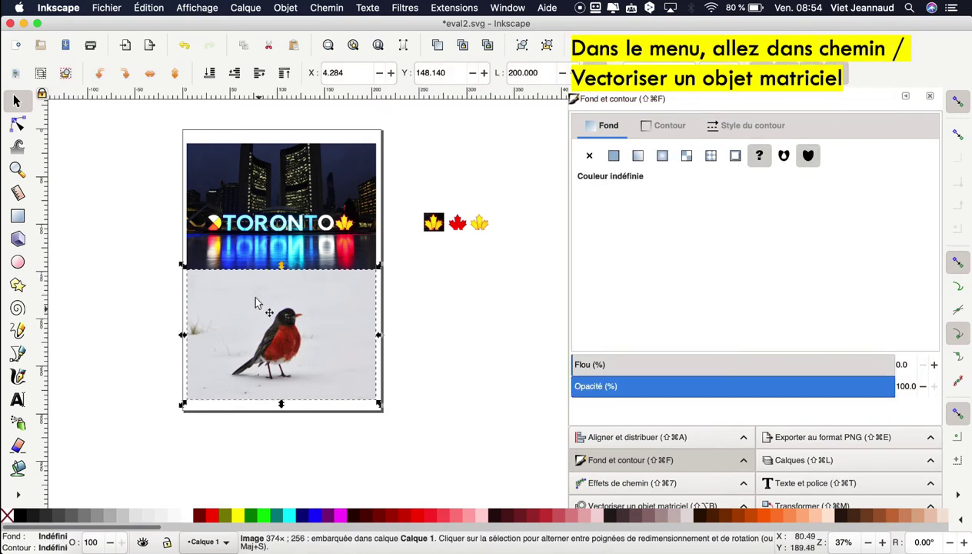
left_click(328, 9)
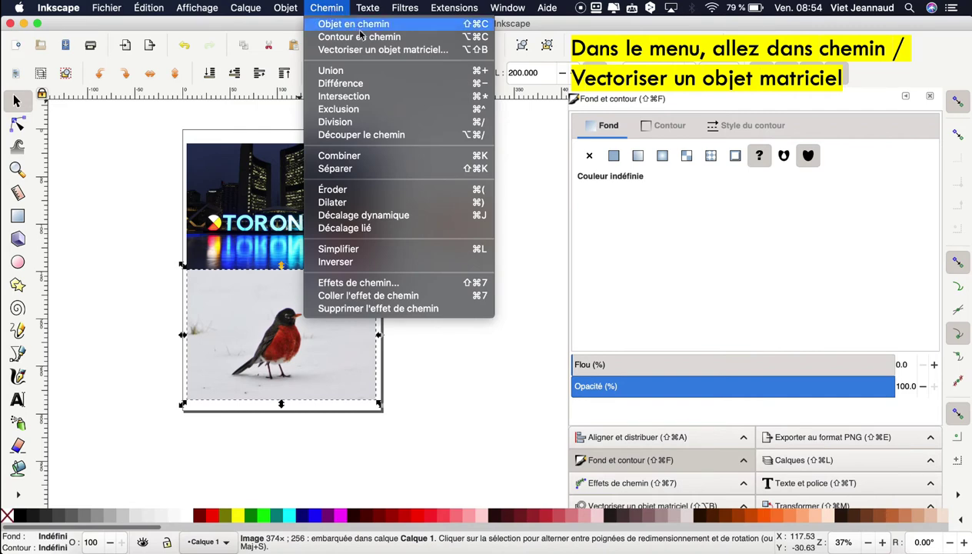
left_click(404, 51)
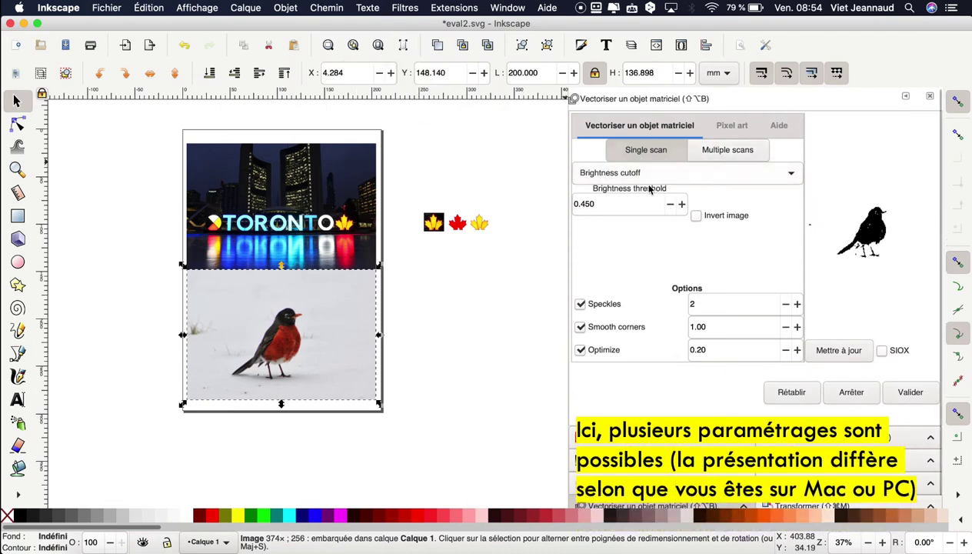
left_click(721, 153)
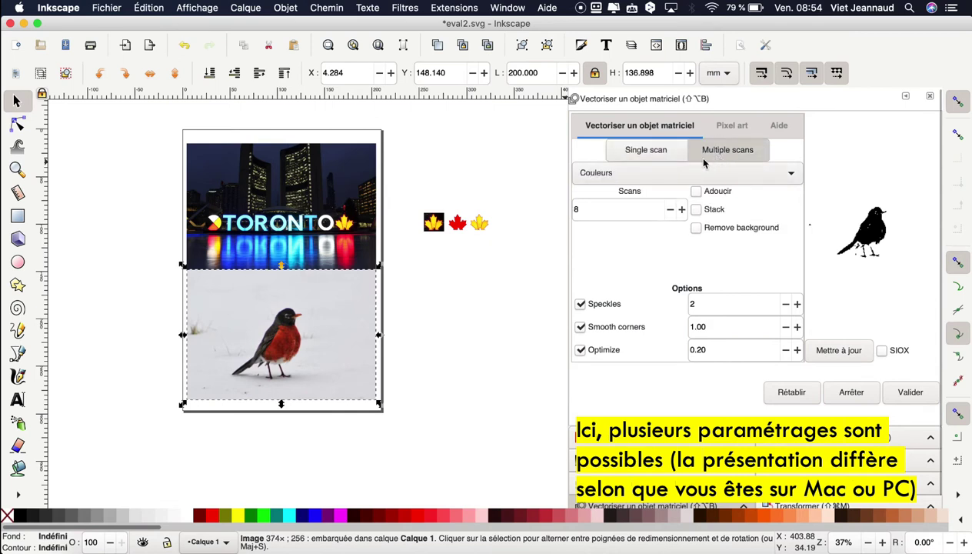
left_click(678, 173)
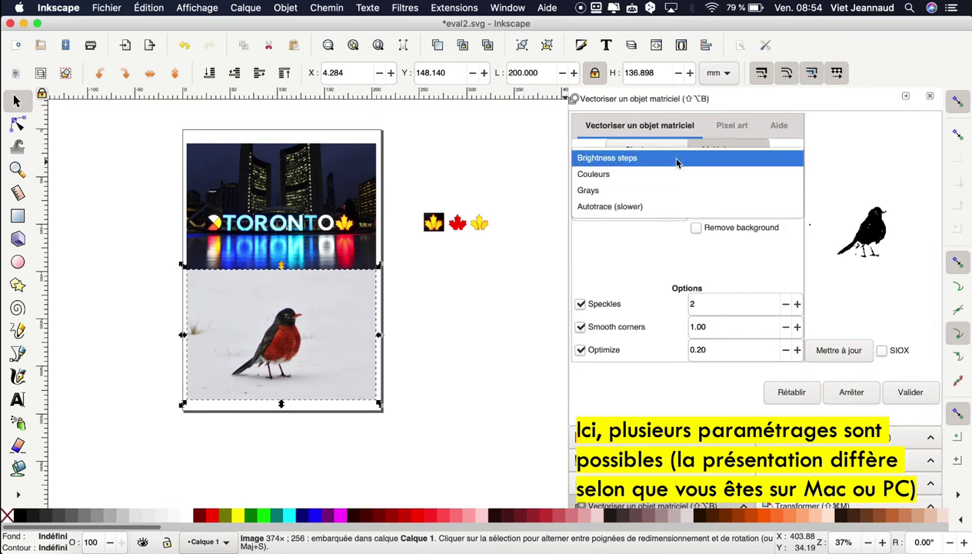
left_click(629, 173)
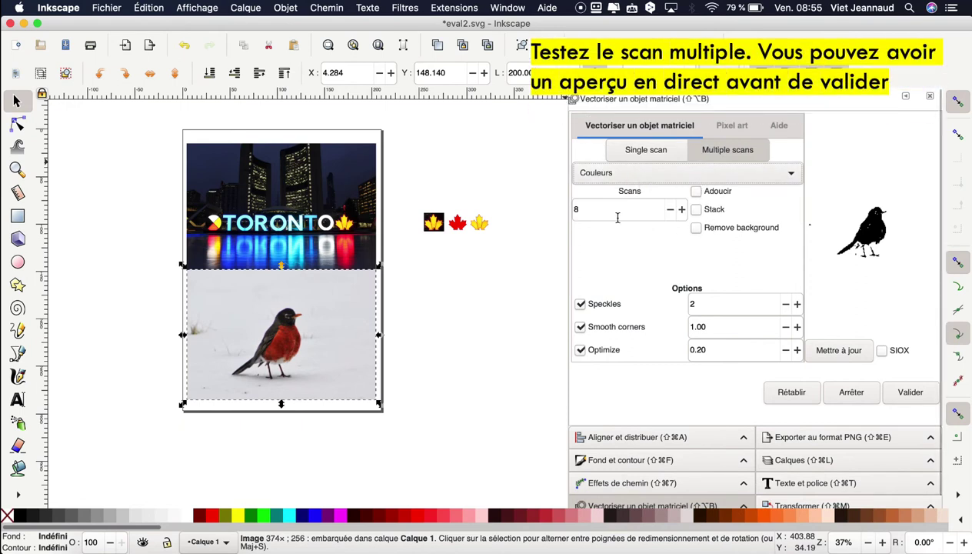
left_click(821, 353)
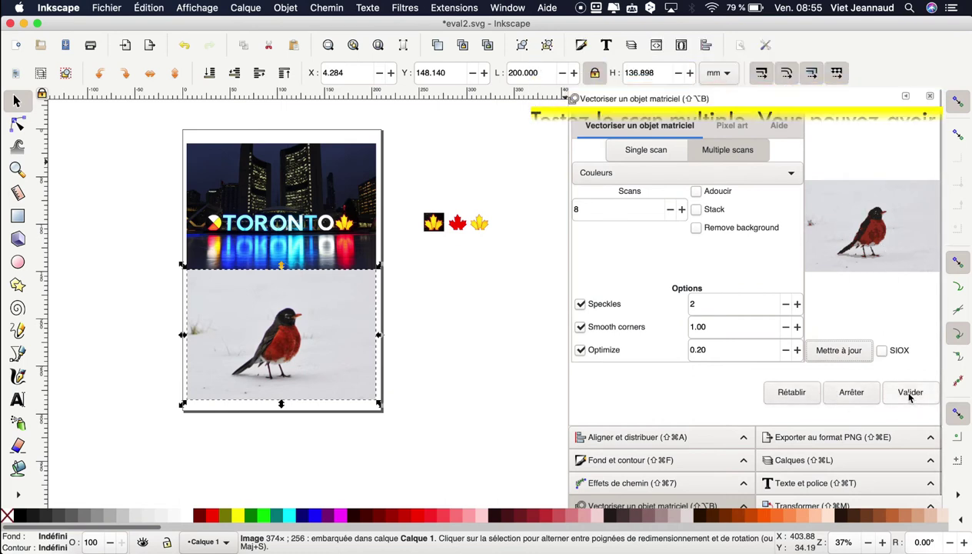
left_click(909, 393)
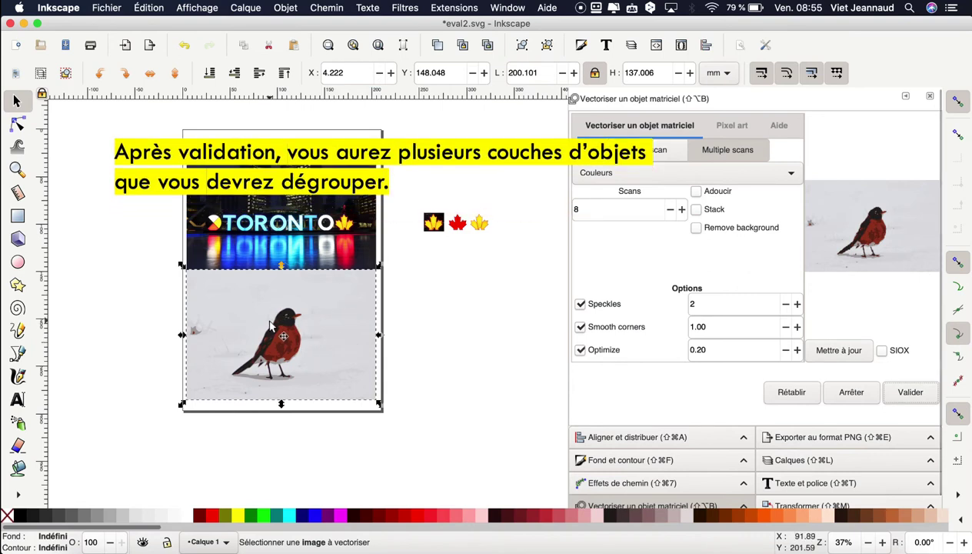
Move the traced robin off the photo and ungroup it into separate paths.
left_click_drag(270, 332, 492, 350)
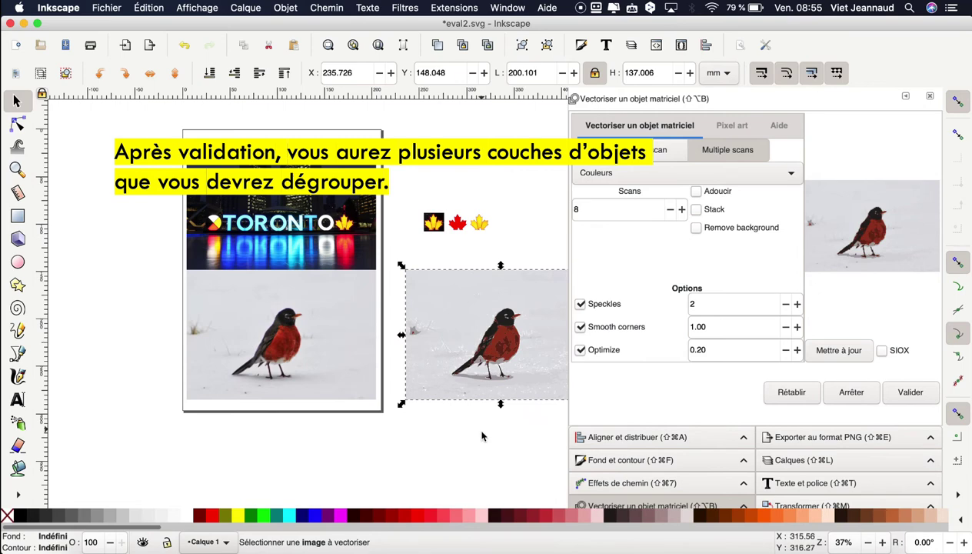
scroll(482, 436, "right", 5)
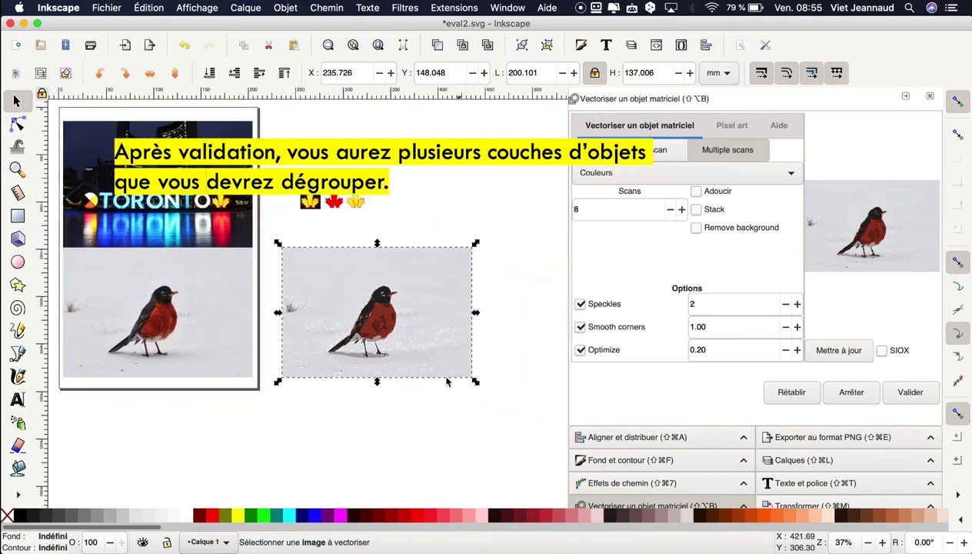
right_click(368, 304)
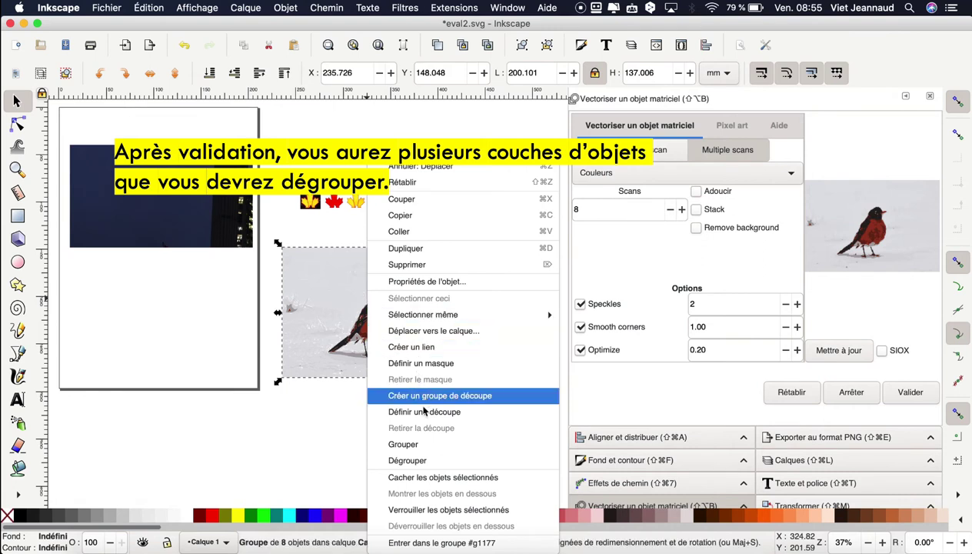
left_click(413, 461)
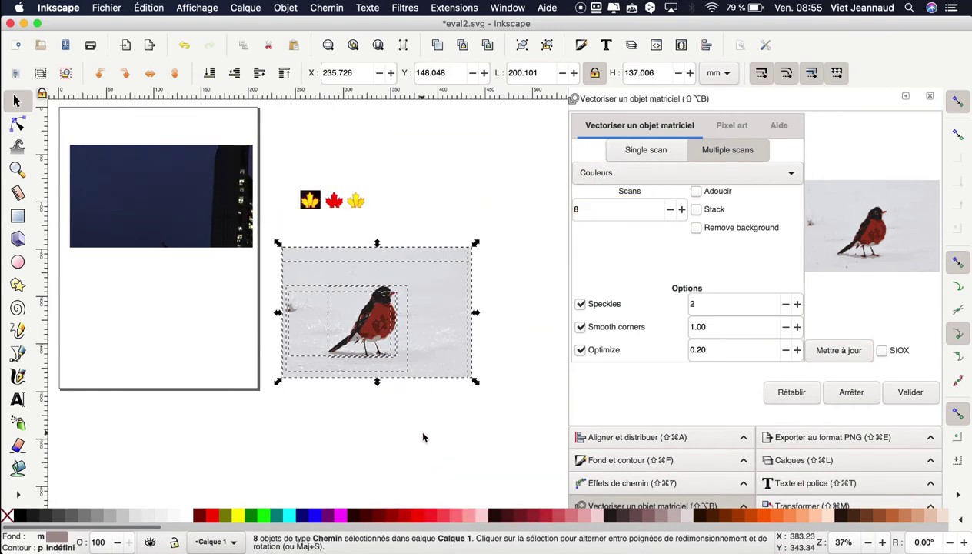
left_click(423, 437)
Spread the bird, black, red and grey texture layers apart around the photo to inspect them.
scroll(423, 438, "right", 3)
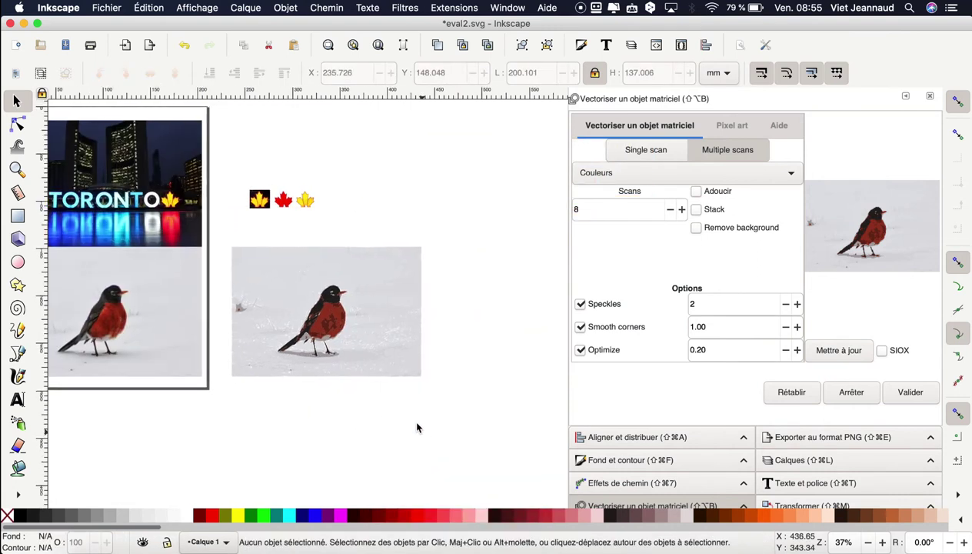
left_click(339, 328)
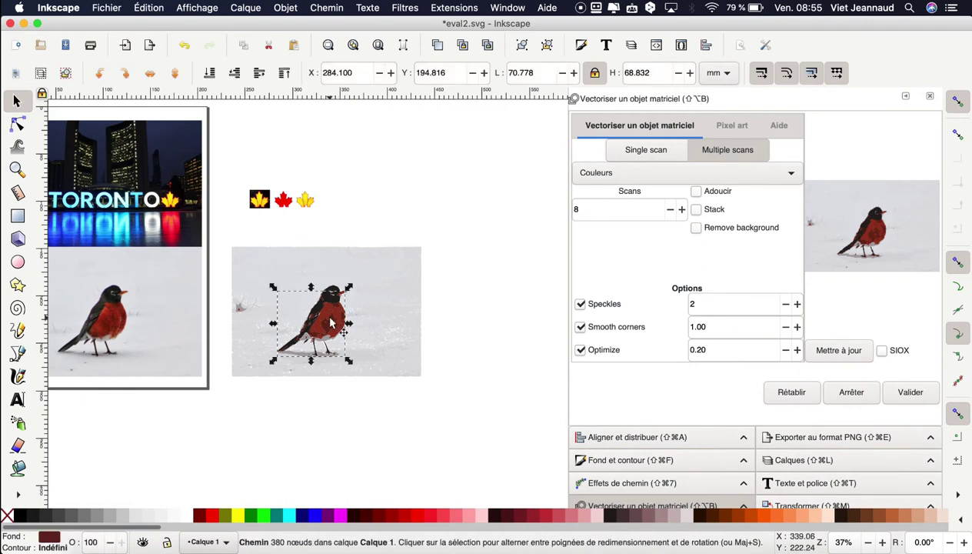
left_click_drag(331, 323, 255, 422)
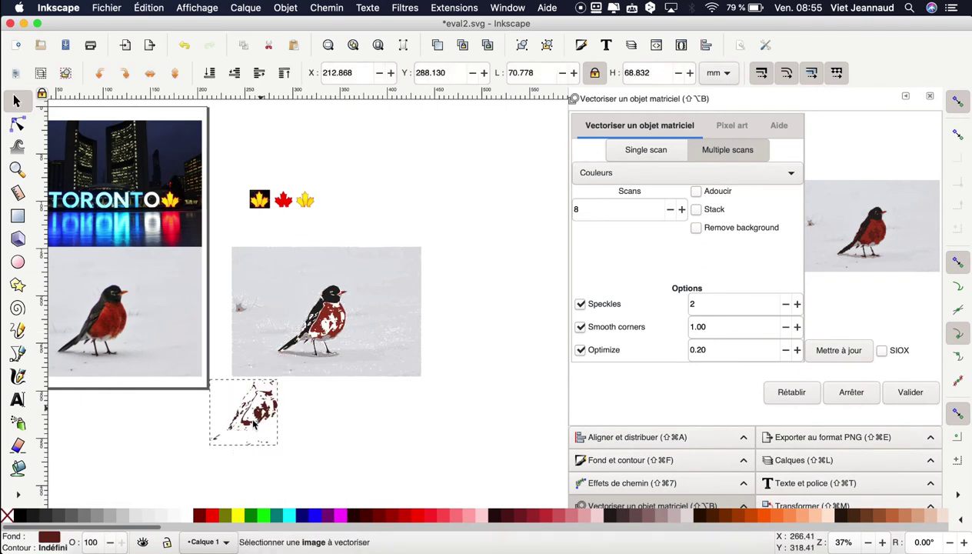
left_click(347, 313)
left_click_drag(344, 311, 476, 363)
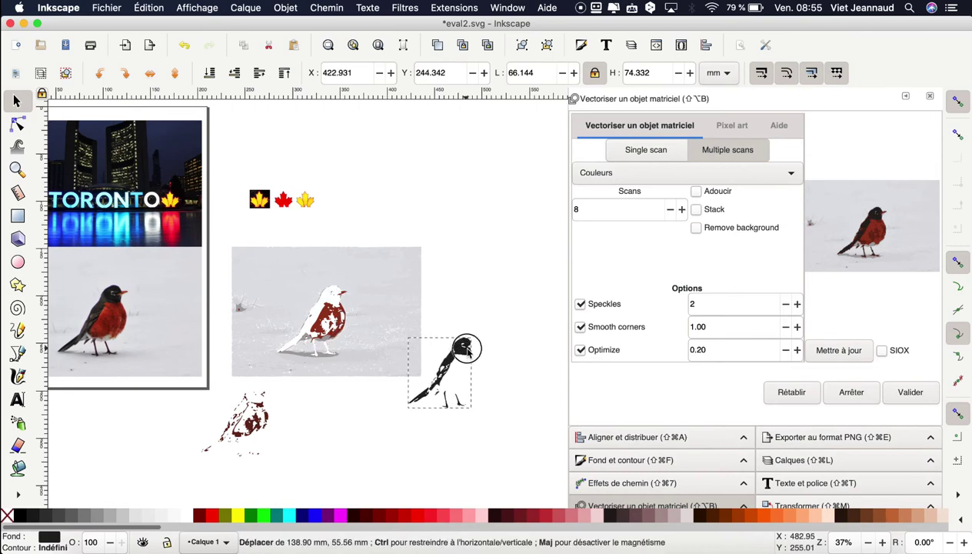
left_click(347, 334)
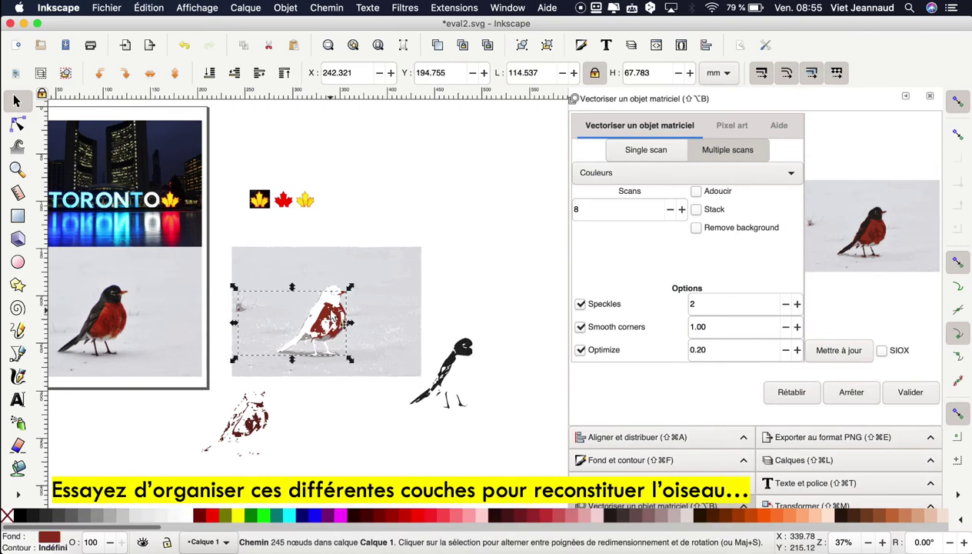
left_click_drag(332, 317, 417, 430)
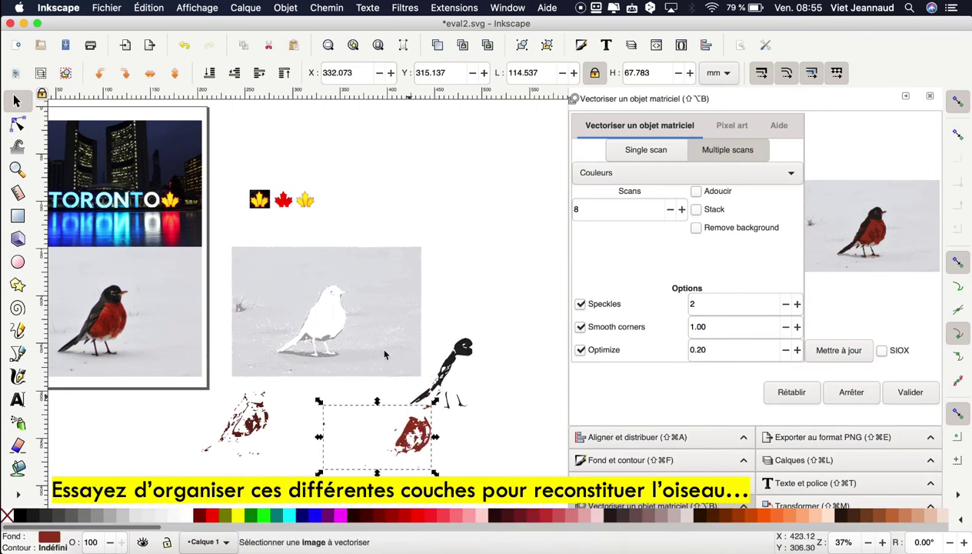
left_click(362, 323)
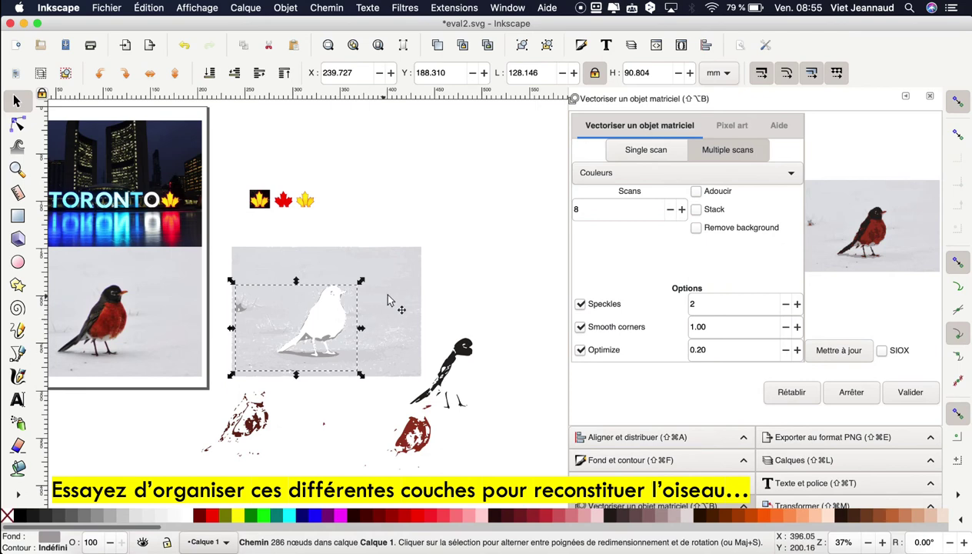
left_click(390, 300)
left_click_drag(390, 299, 533, 193)
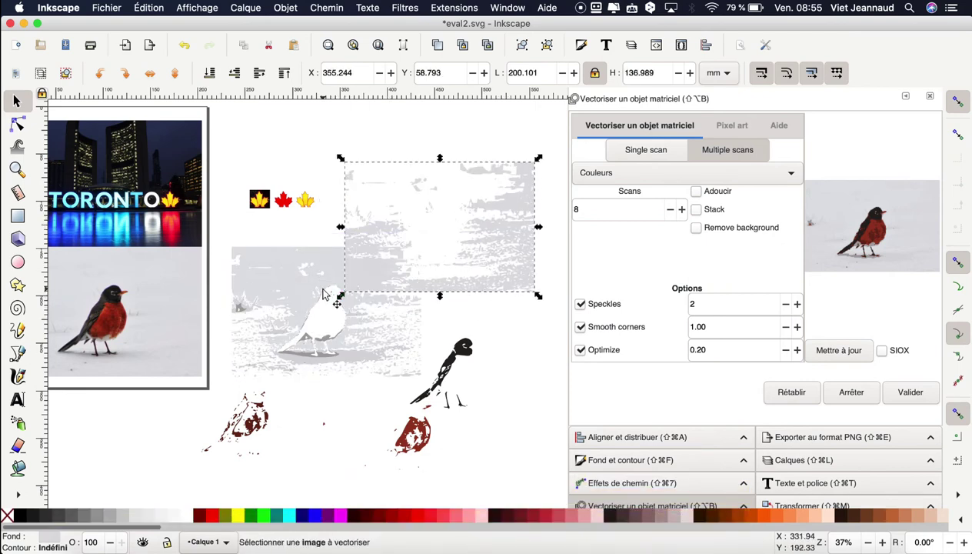
Delete every traced layer and leftover path, leaving only the original robin photo.
left_click(279, 352, "shift")
left_click(250, 411, "shift")
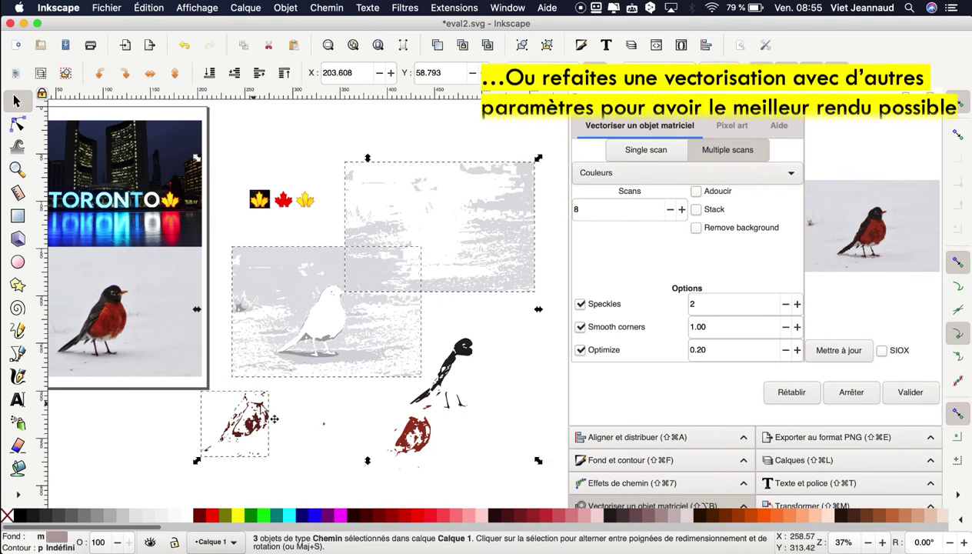
left_click(414, 434, "shift")
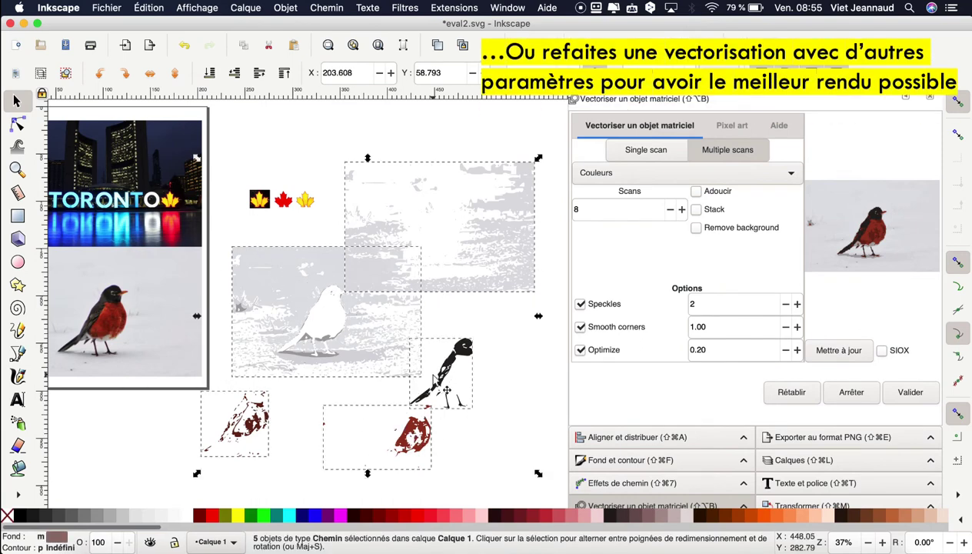
key("Delete")
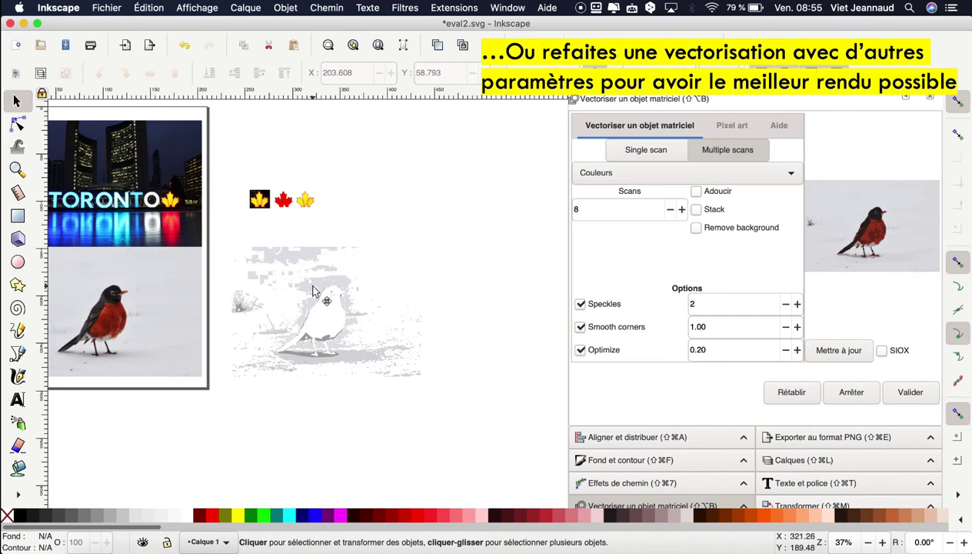
left_click(314, 291)
key("Delete")
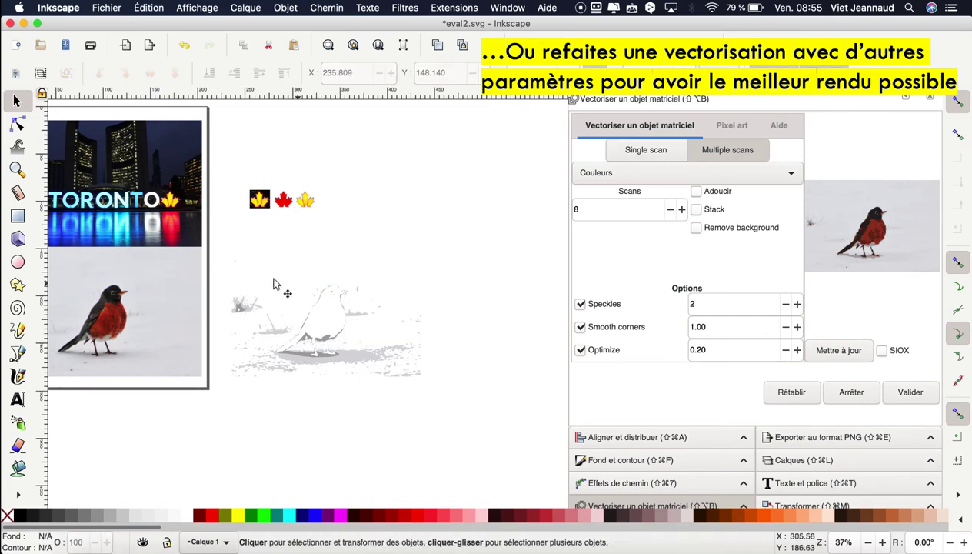
left_click_drag(216, 236, 467, 412)
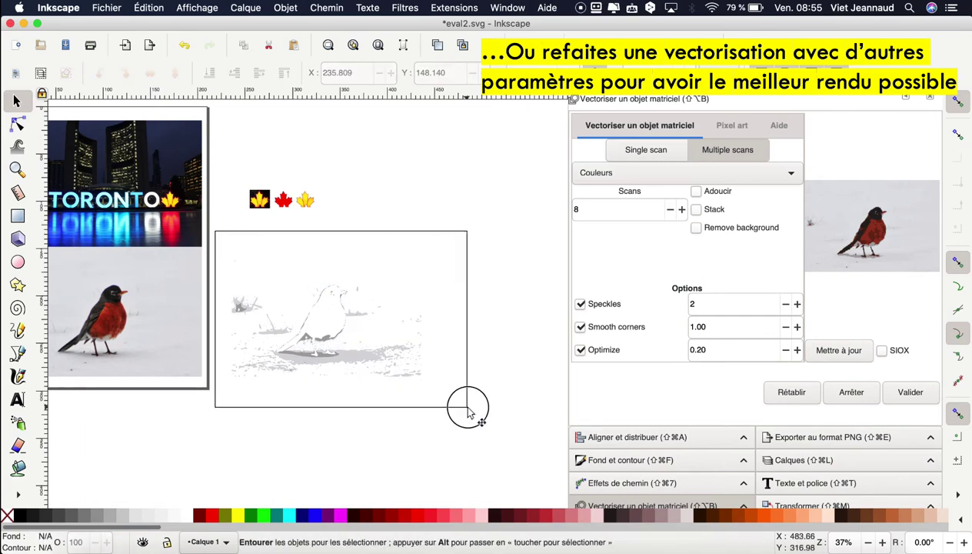
key("Delete")
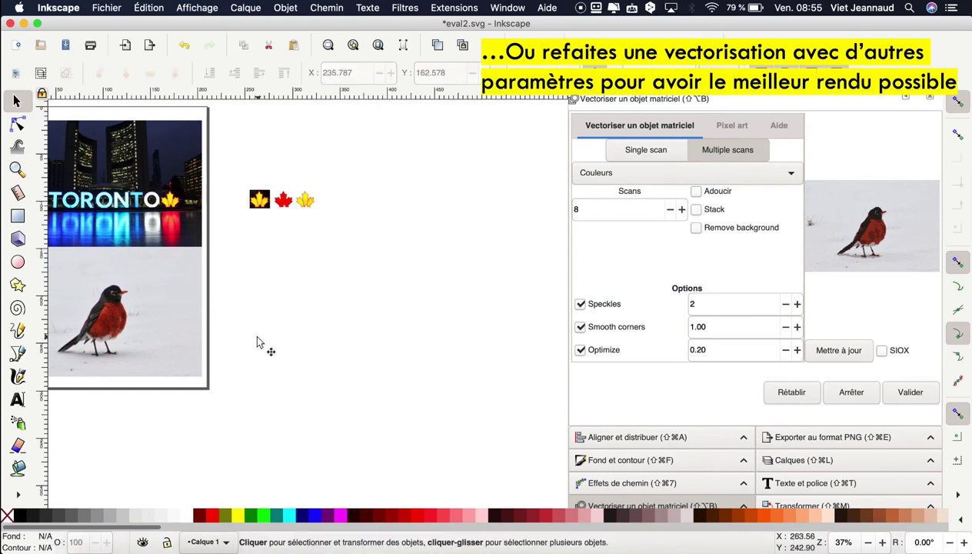
Trace the robin photo as a single-scan Brightness cutoff silhouette at threshold 0.450.
left_click(167, 325)
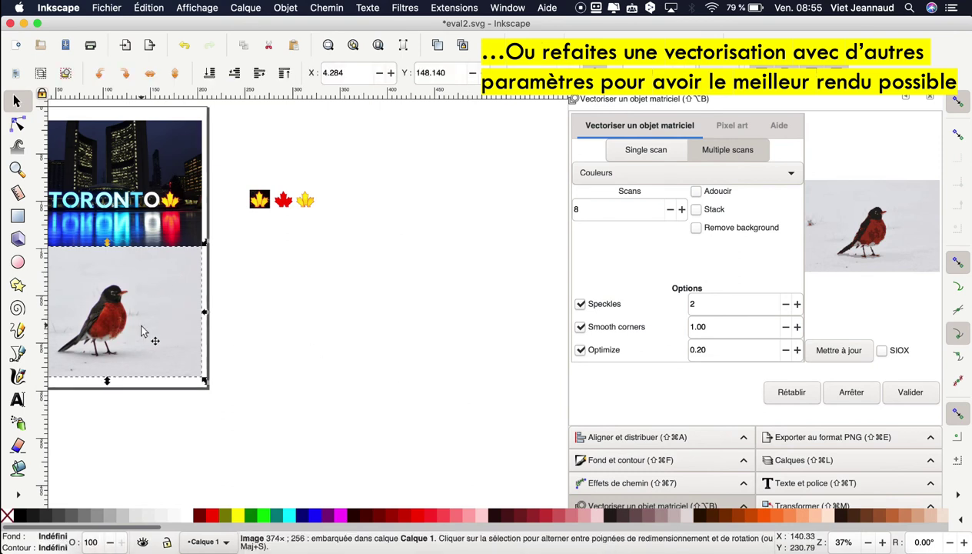
left_click(663, 154)
left_click(666, 172)
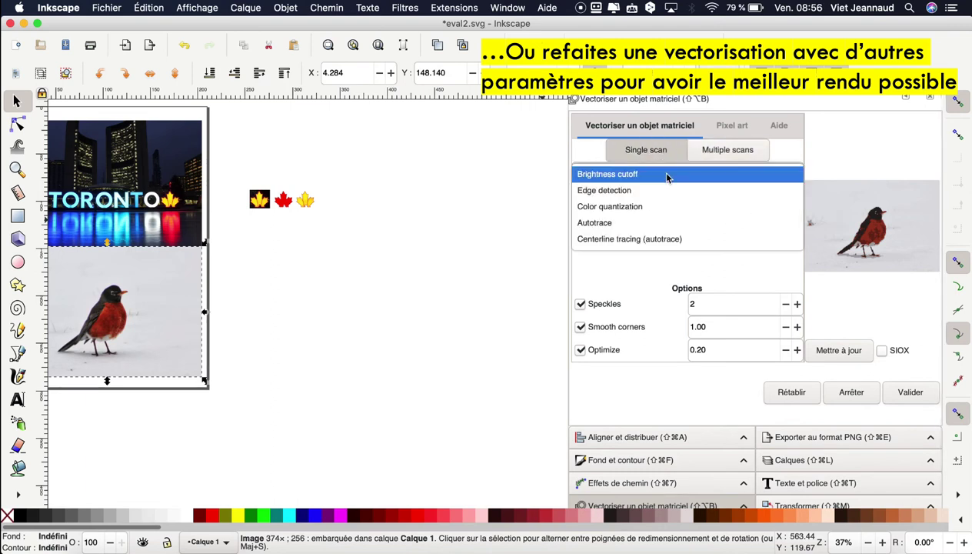
left_click(666, 175)
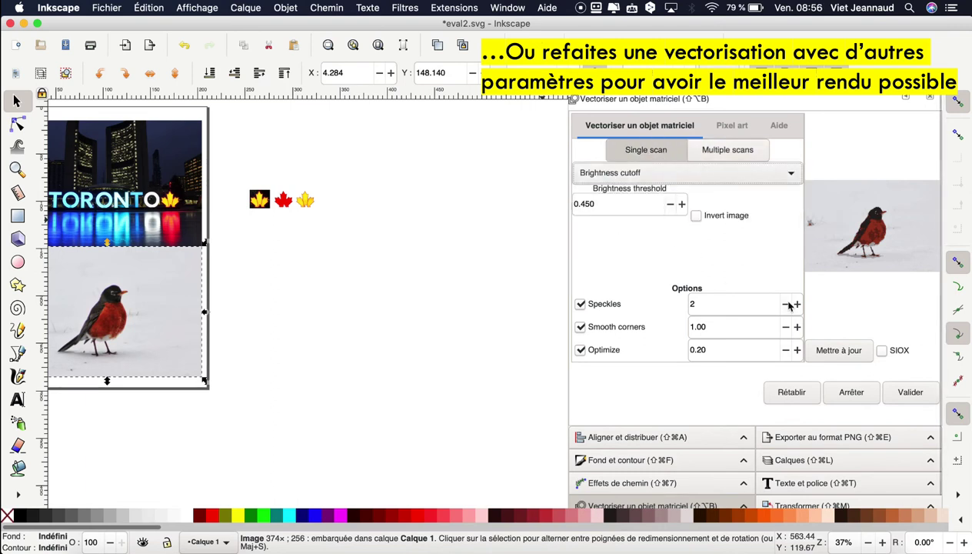
left_click(836, 352)
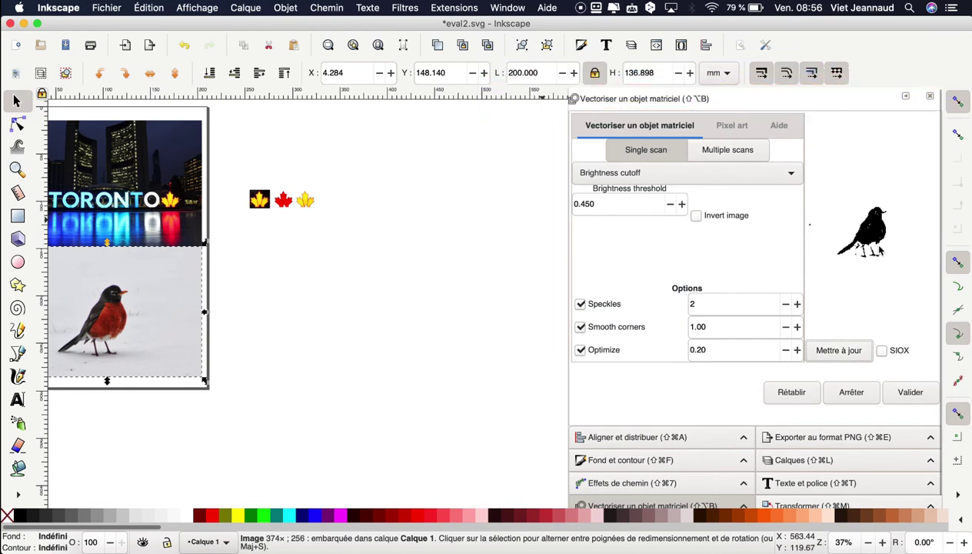
left_click(907, 392)
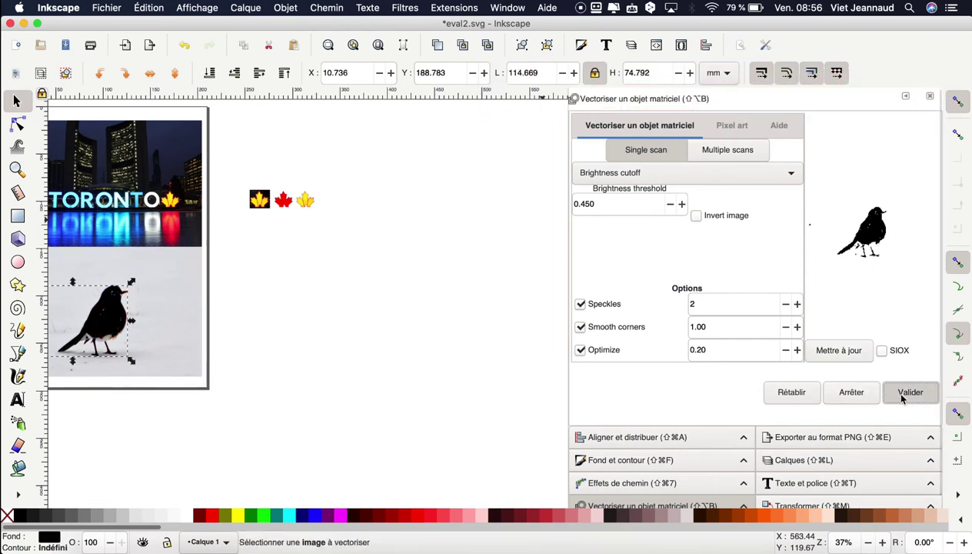
scroll(329, 341, "left", 2)
scroll(329, 341, "down", 1)
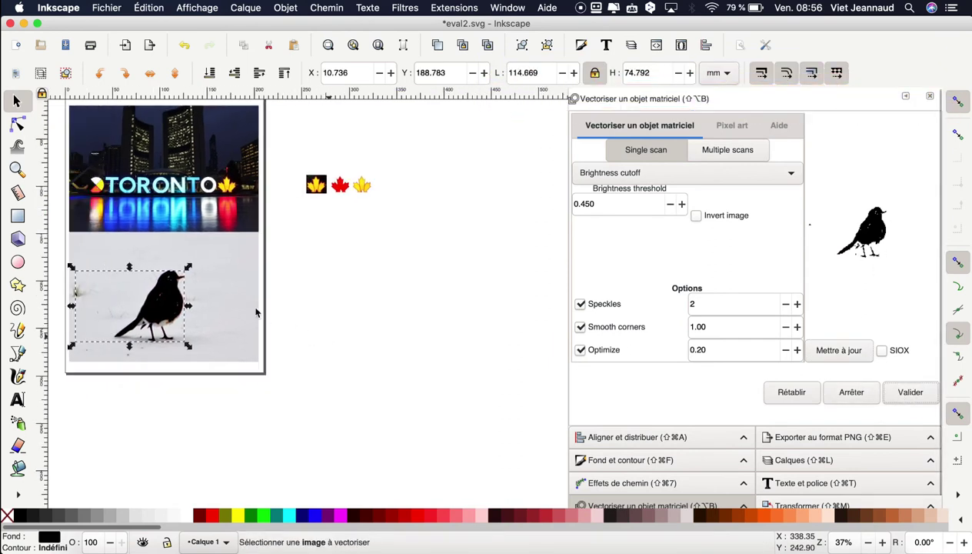
Drag the black silhouette off the photo to the right of the page and zoom in on it.
left_click_drag(172, 298, 388, 307)
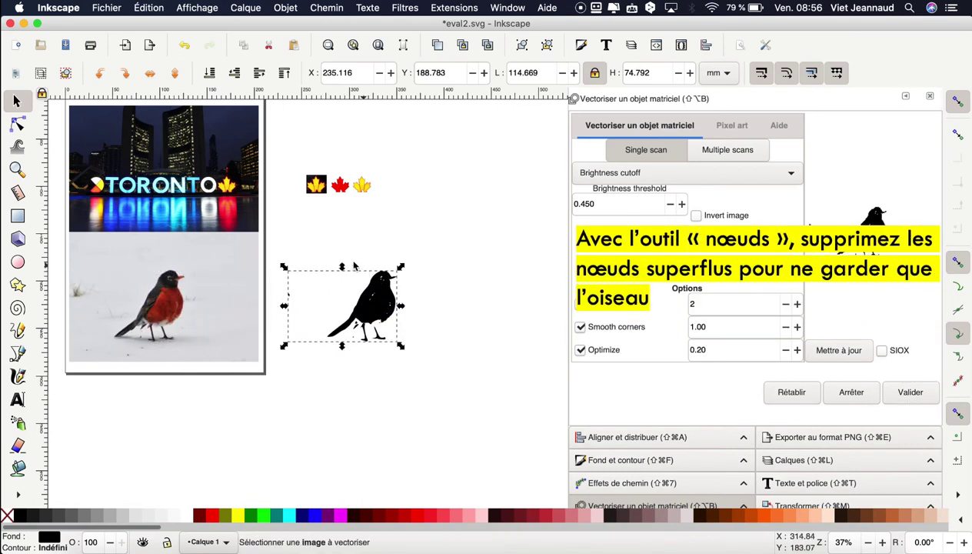
scroll(281, 301, "up", 1)
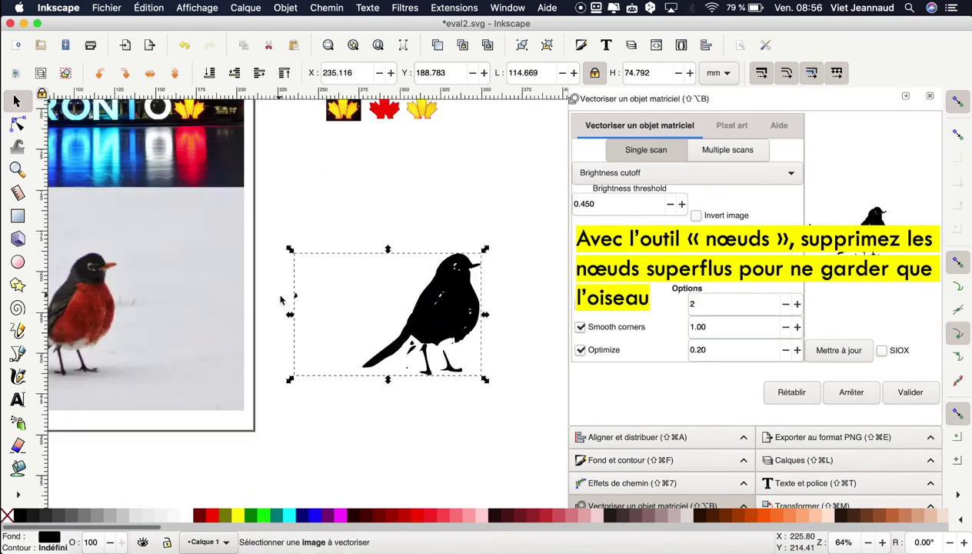
scroll(281, 301, "up", 2)
scroll(282, 301, "up", 1)
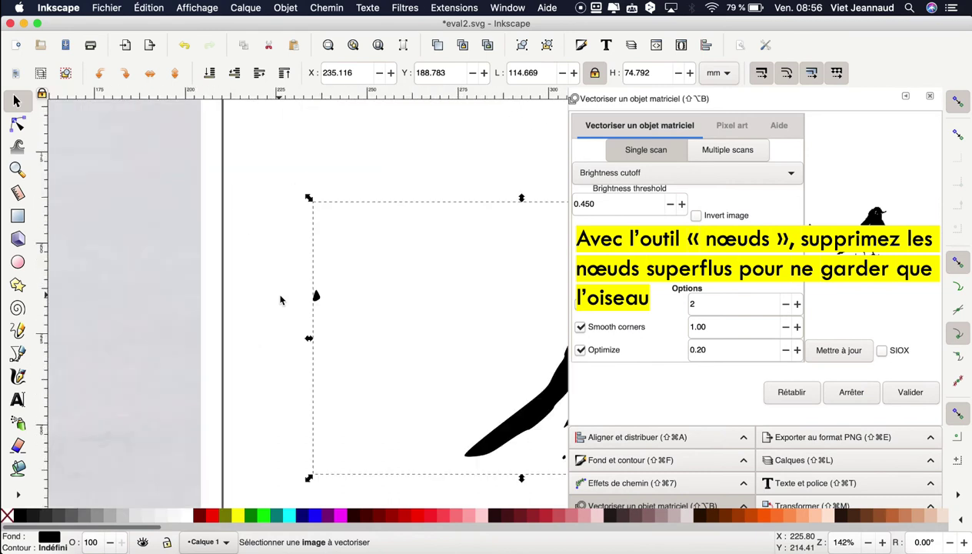
With the Node tool, delete the stray node cluster left of the bird.
left_click(19, 126)
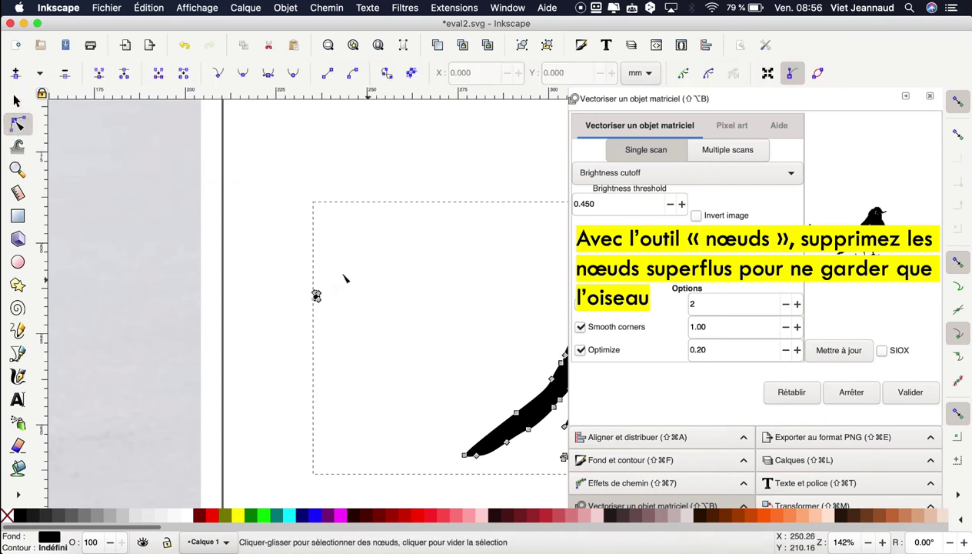
left_click_drag(287, 275, 353, 332)
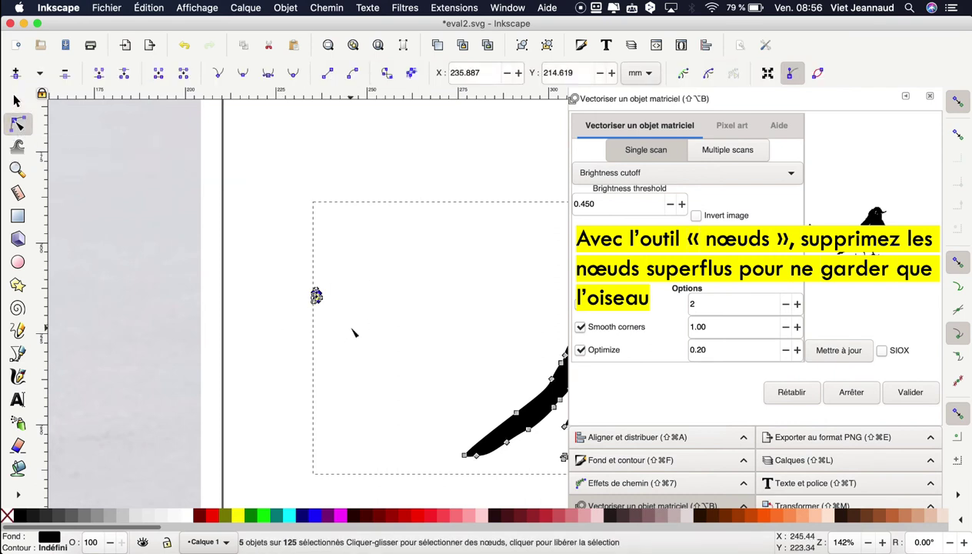
key("Delete")
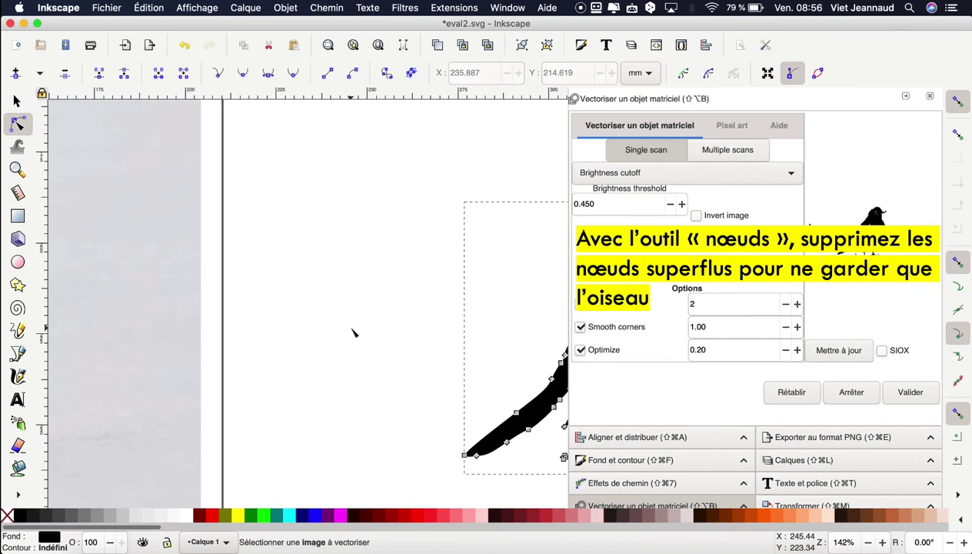
Delete the small stray blob of nodes beneath the robin silhouette's feet.
scroll(353, 332, "down", 1, "ctrl")
scroll(353, 332, "down", 1, "ctrl")
scroll(354, 333, "down", 1, "ctrl")
scroll(353, 332, "down", 1, "ctrl")
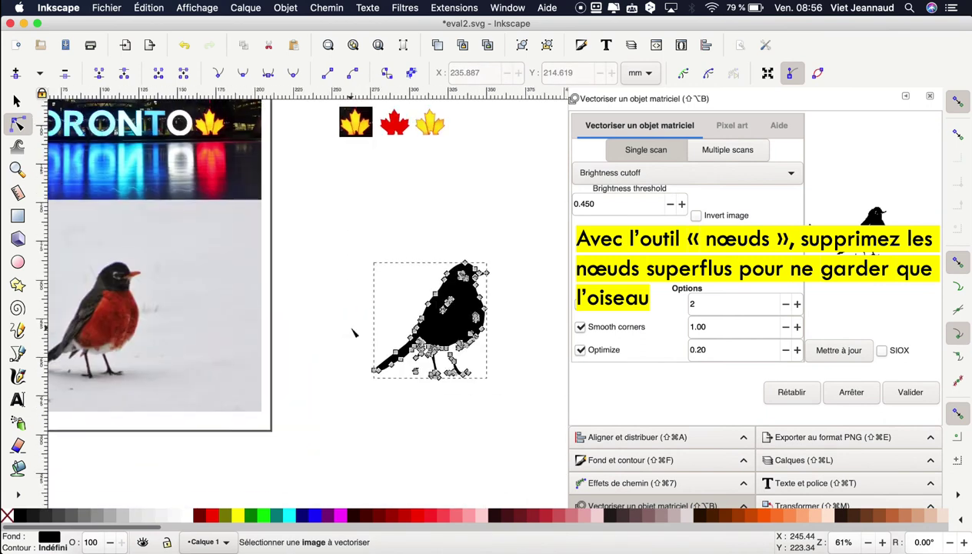
scroll(354, 332, "right", 2)
scroll(354, 332, "down", 1)
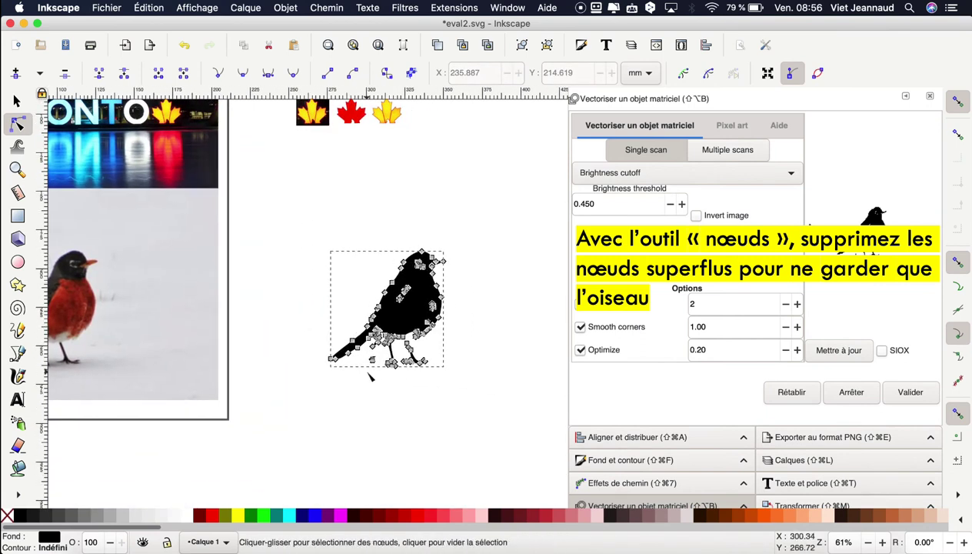
scroll(375, 377, "up", 1, "ctrl")
scroll(373, 372, "up", 1, "ctrl")
scroll(371, 361, "up", 1, "ctrl")
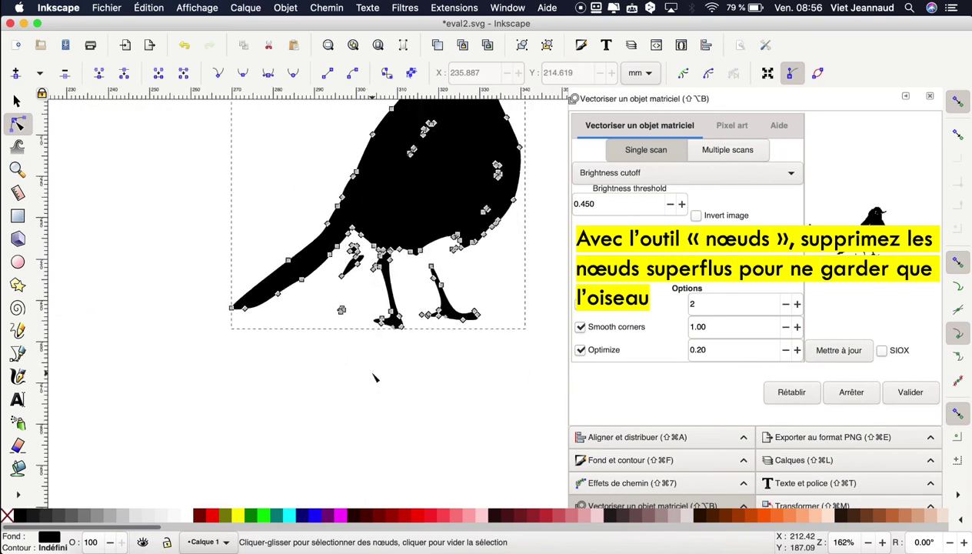
scroll(369, 357, "up", 1, "ctrl")
left_click_drag(355, 329, 399, 360)
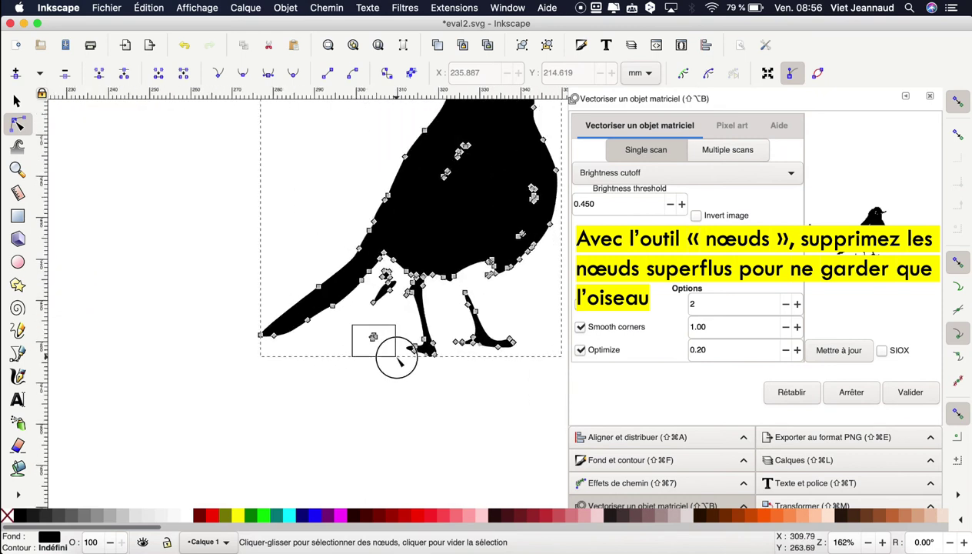
key("BackSpace")
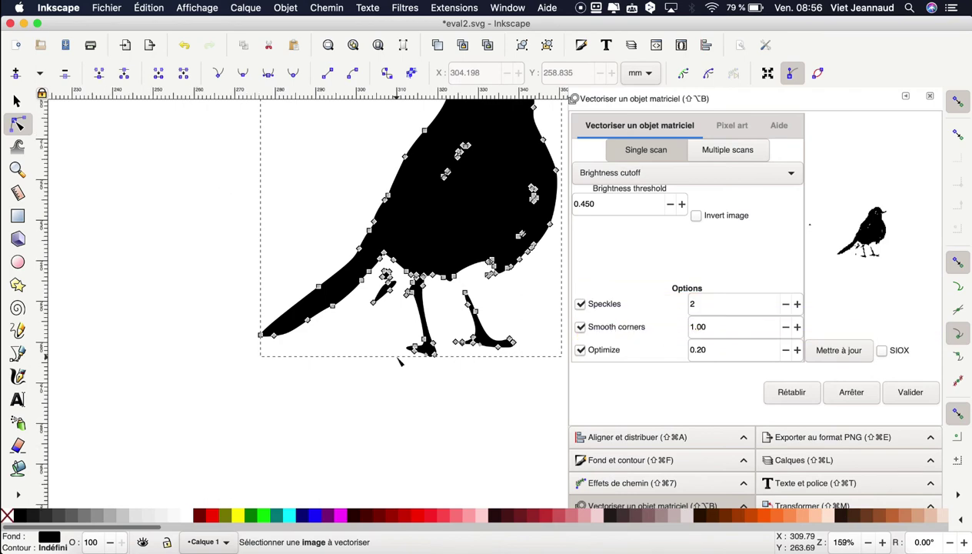
scroll(399, 361, "down", 2, "ctrl")
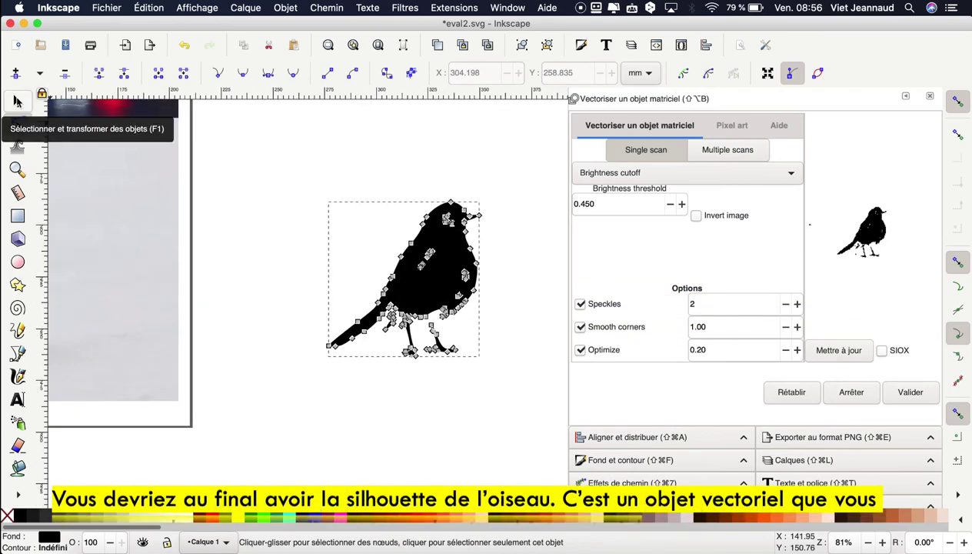
left_click(17, 100)
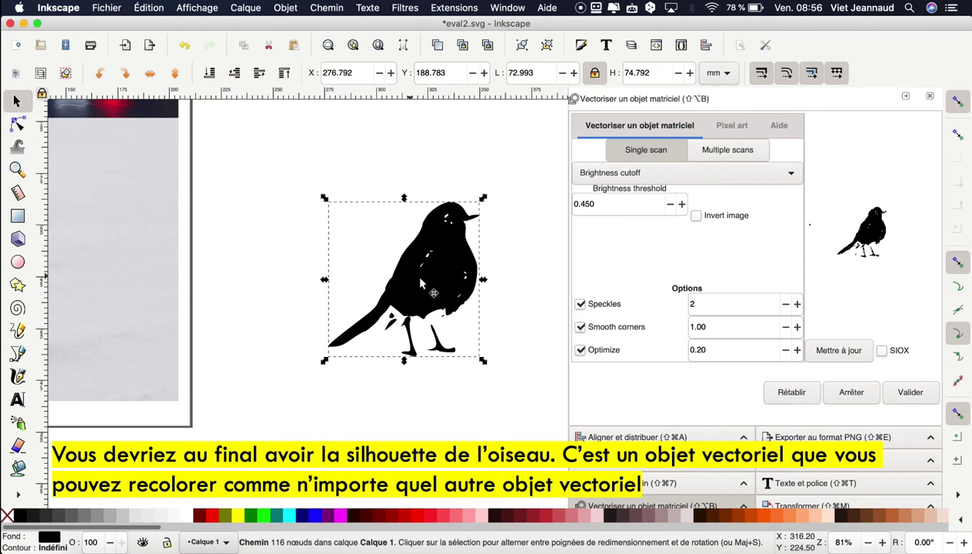
left_click(340, 515)
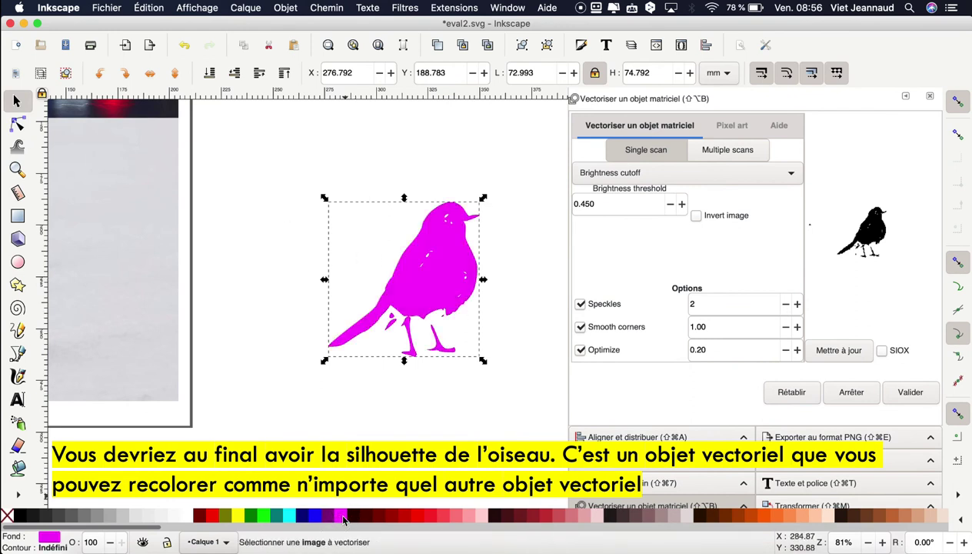
left_click(329, 518)
left_click(307, 514)
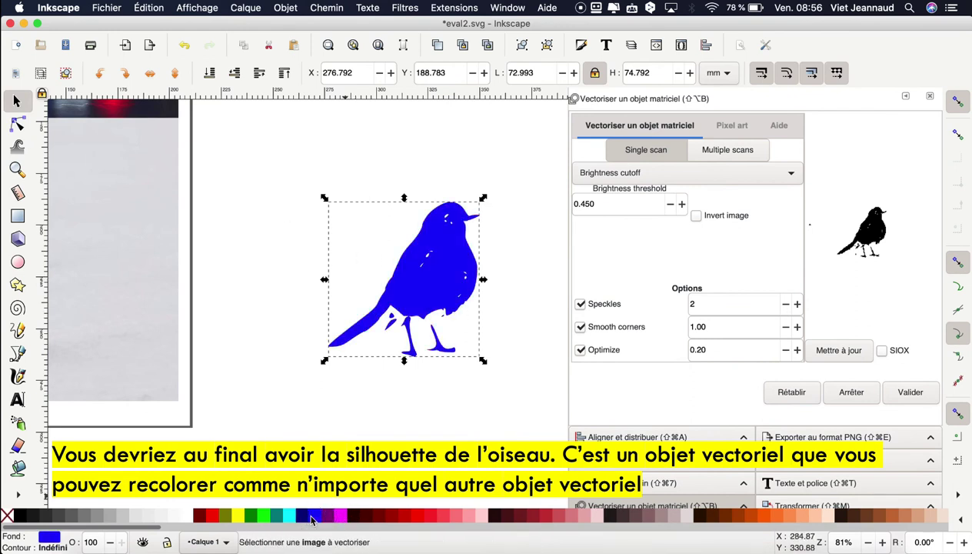
left_click(278, 519)
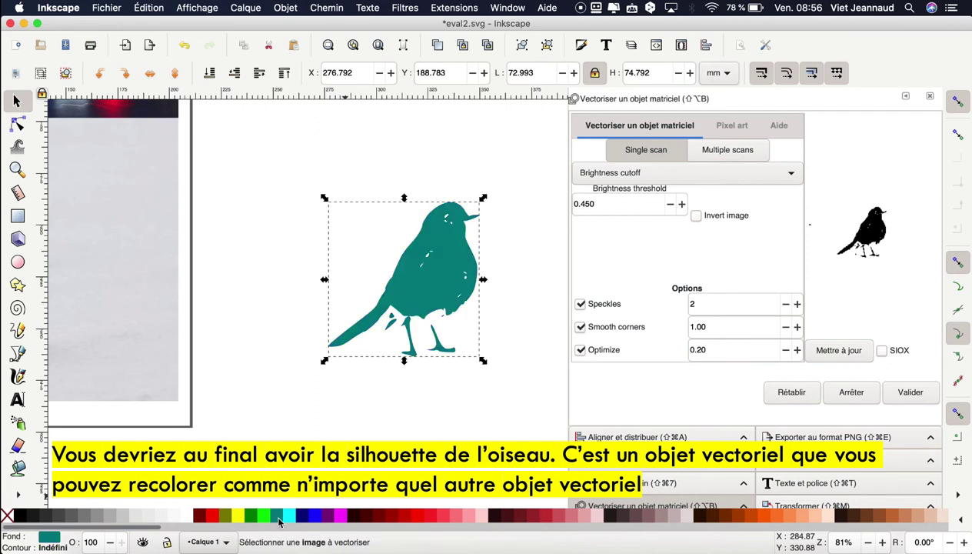
left_click(237, 514)
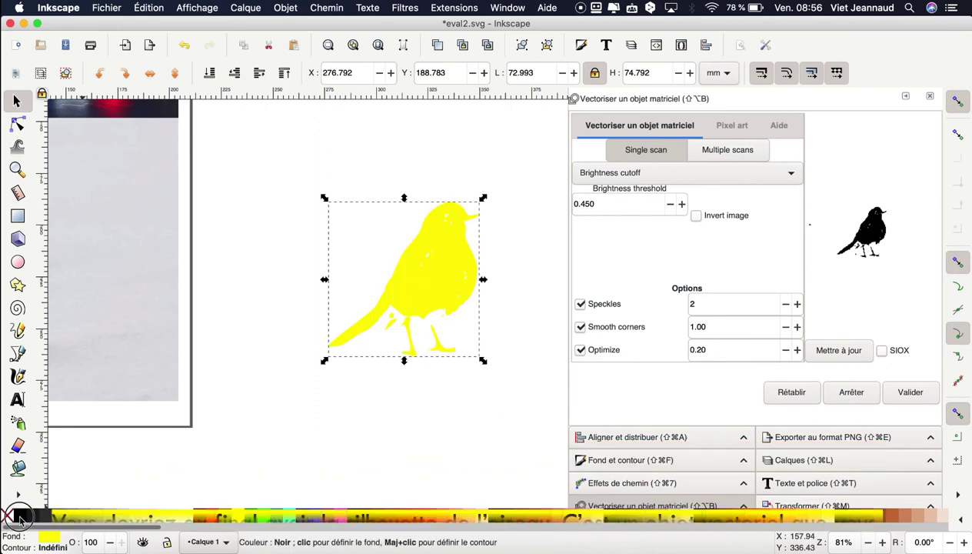
left_click(22, 515)
left_click(399, 415)
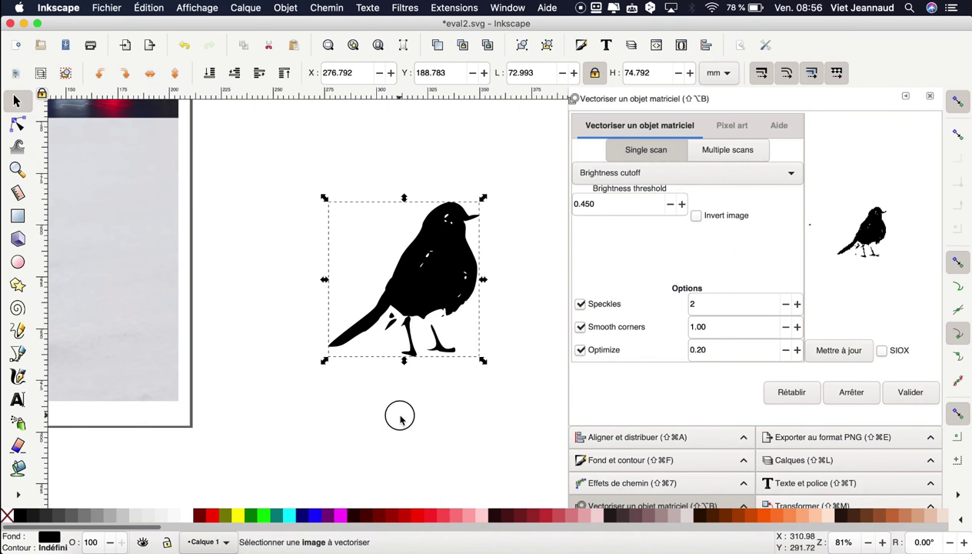
scroll(399, 419, "down", 1)
scroll(400, 419, "down", 3)
scroll(399, 419, "down", 2)
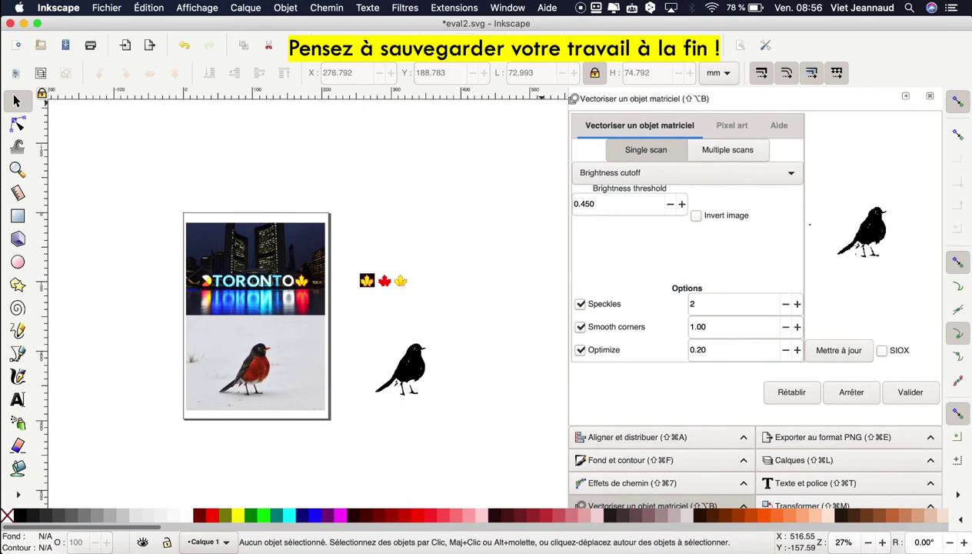
Save the drawing to eval2.svg with Fichier > Enregistrer.
left_click(108, 9)
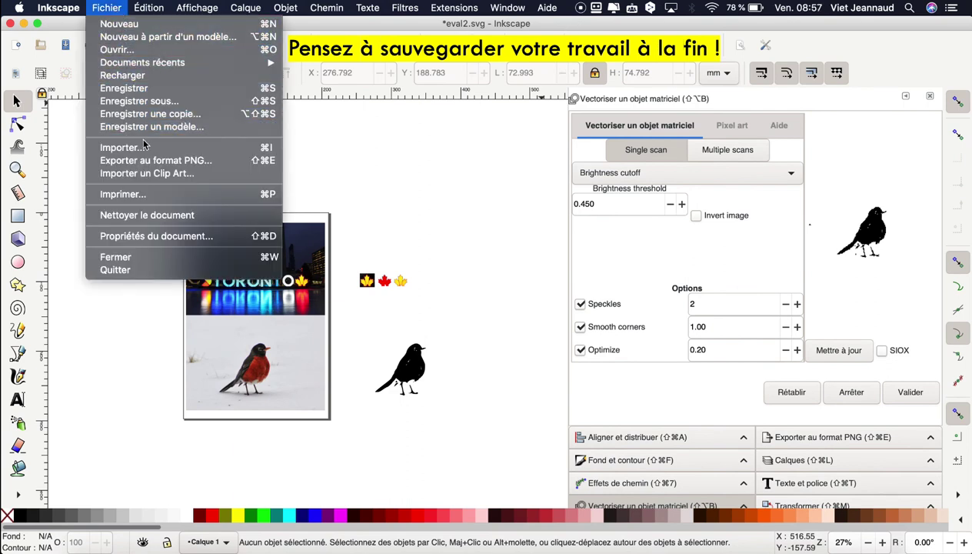
left_click(151, 89)
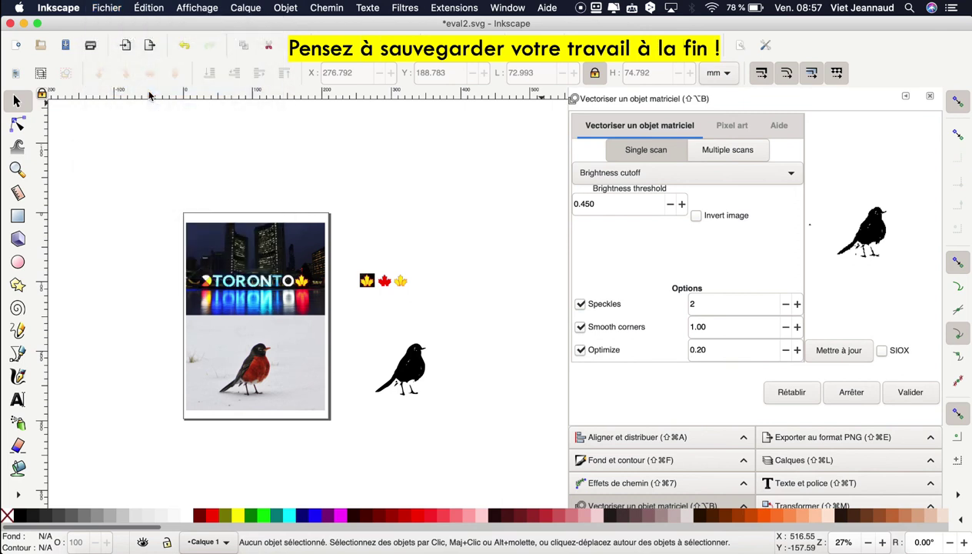